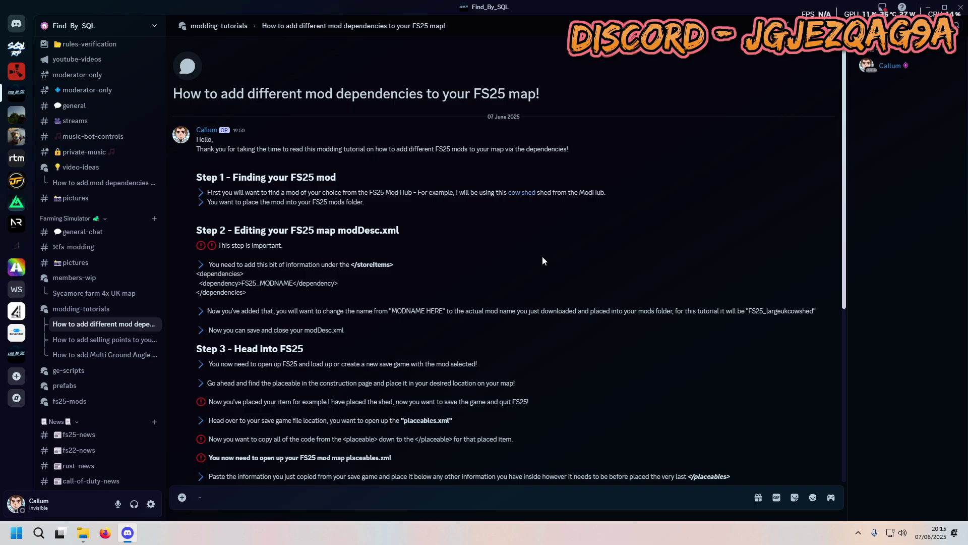
# Clear the stray dash from the Discord message box and follow the tutorial's cow shed link
pyautogui.press('BackSpace')
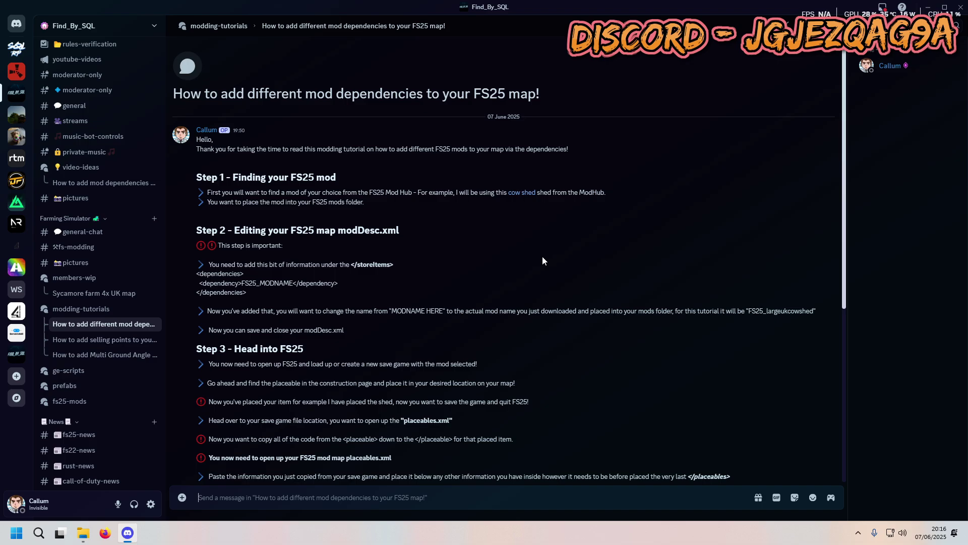
pyautogui.click(518, 194)
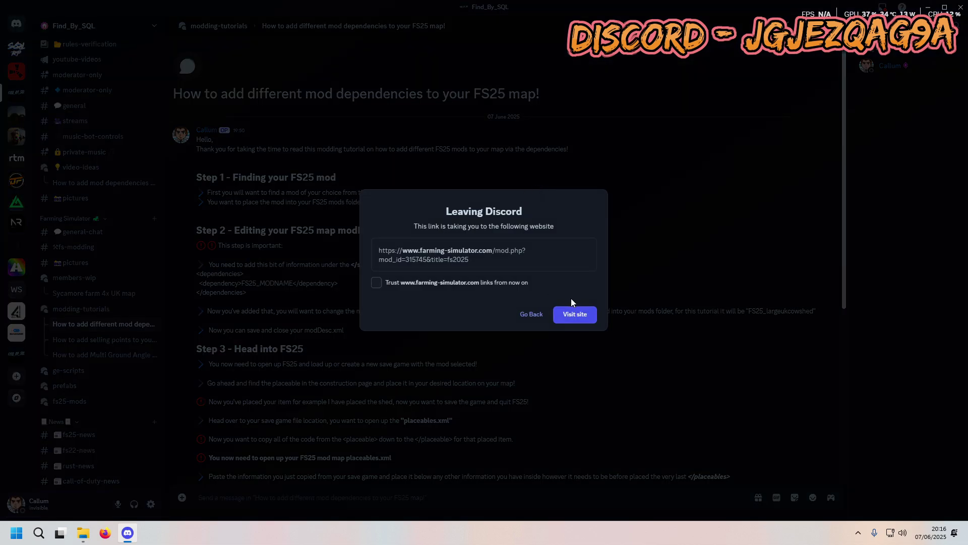
# Continue to the Large UK Cow Barn page on ModHub and scroll through it
pyautogui.click(573, 312)
pyautogui.moveTo(401, 0); pyautogui.dragTo(397, 9)
pyautogui.scroll(-3, 426, 304)
pyautogui.scroll(2, 455, 305)
pyautogui.scroll(1, 456, 309)
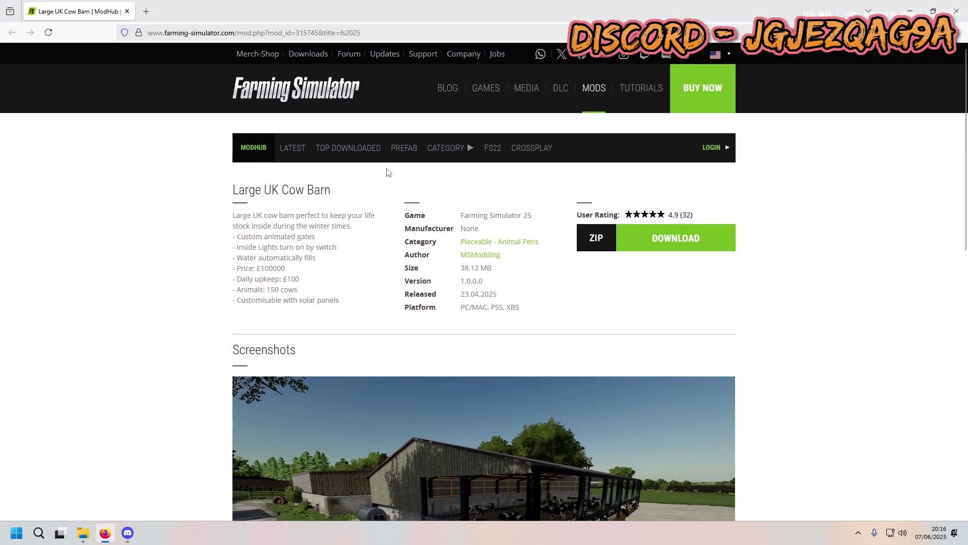
pyautogui.scroll(-5, 398, 261)
# Browse the barn screenshot carousel, then close Firefox
pyautogui.click(582, 250)
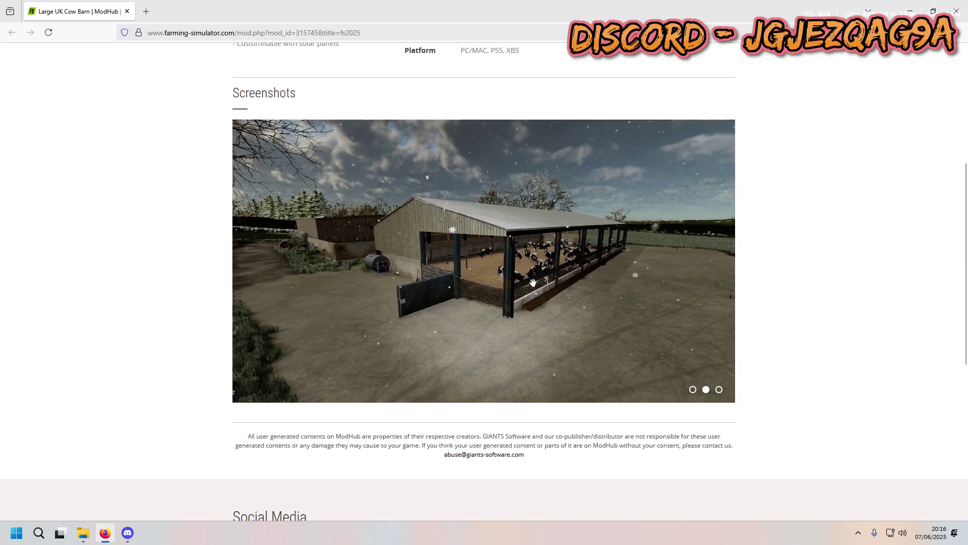
pyautogui.click(505, 253)
pyautogui.moveTo(517, 254); pyautogui.dragTo(391, 275)
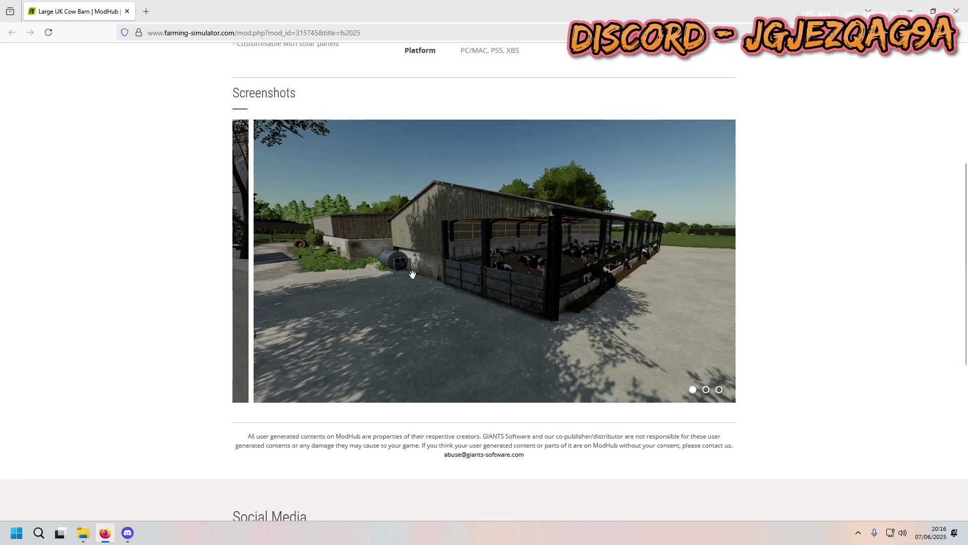
pyautogui.click(955, 15)
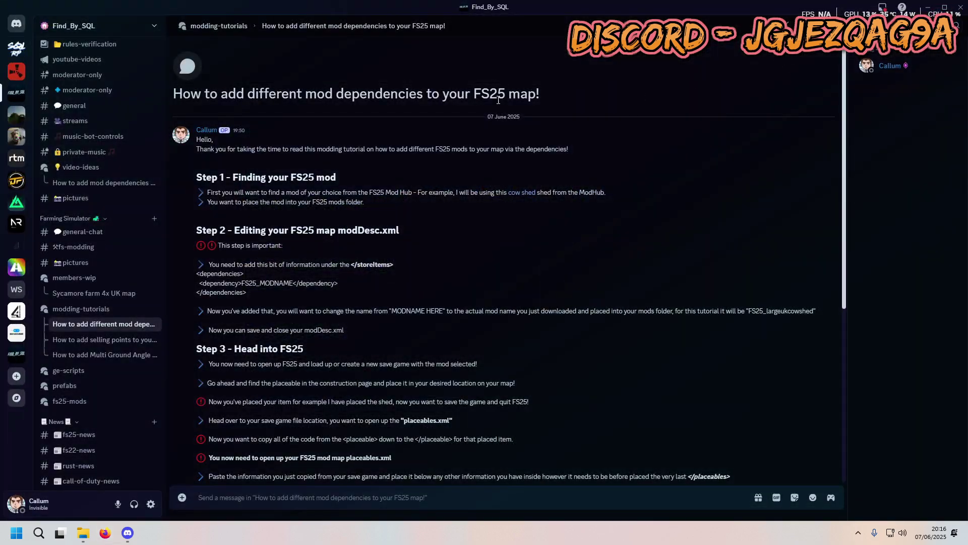
# Close Discord and confirm the FS25_largeukcowshed zip is the newest item in the mods folder
pyautogui.click(955, 6)
pyautogui.click(481, 87)
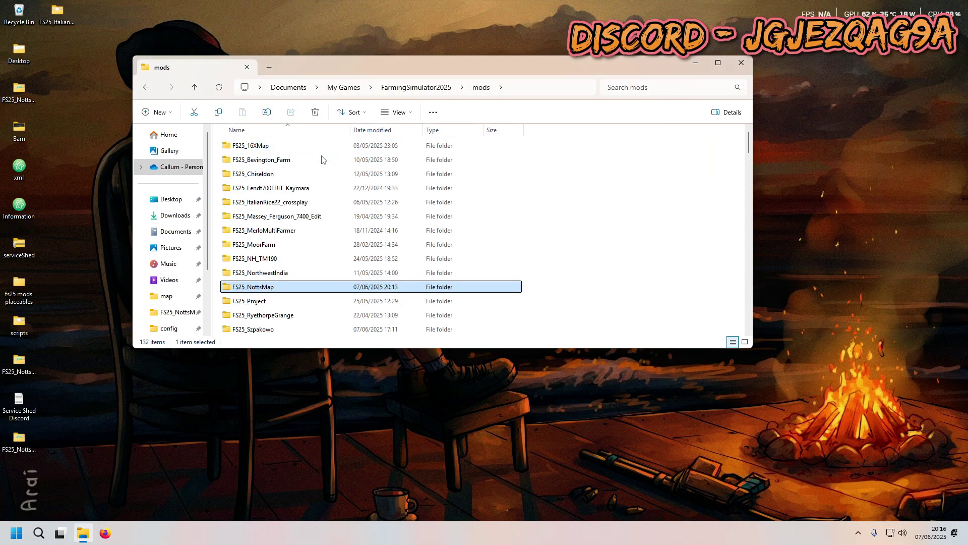
pyautogui.click(373, 130)
pyautogui.scroll(10, 296, 175)
pyautogui.click(293, 147)
pyautogui.click(294, 146)
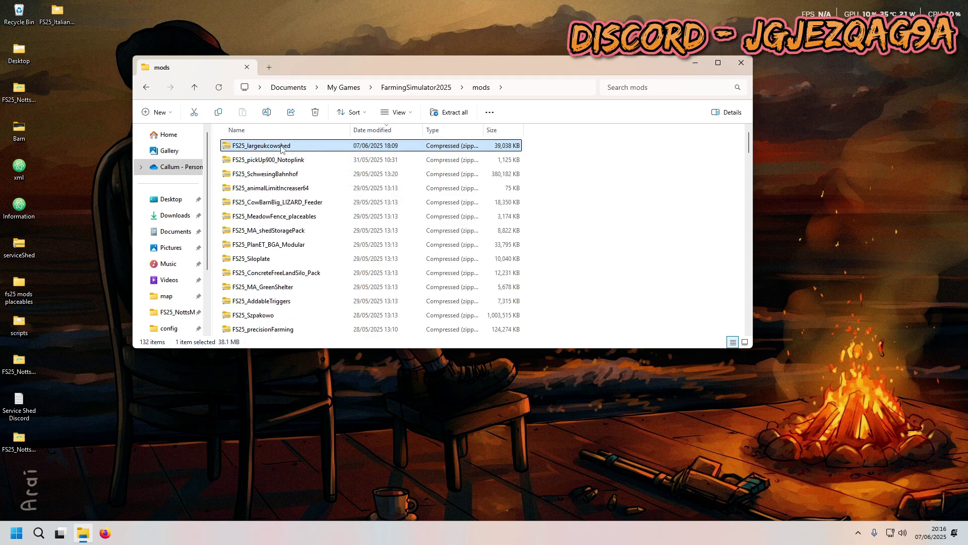
# Re-sort the mods by name and open FS25_NottsMap's modDesc.xml in Atom
pyautogui.click(303, 131)
pyautogui.scroll(5, 289, 237)
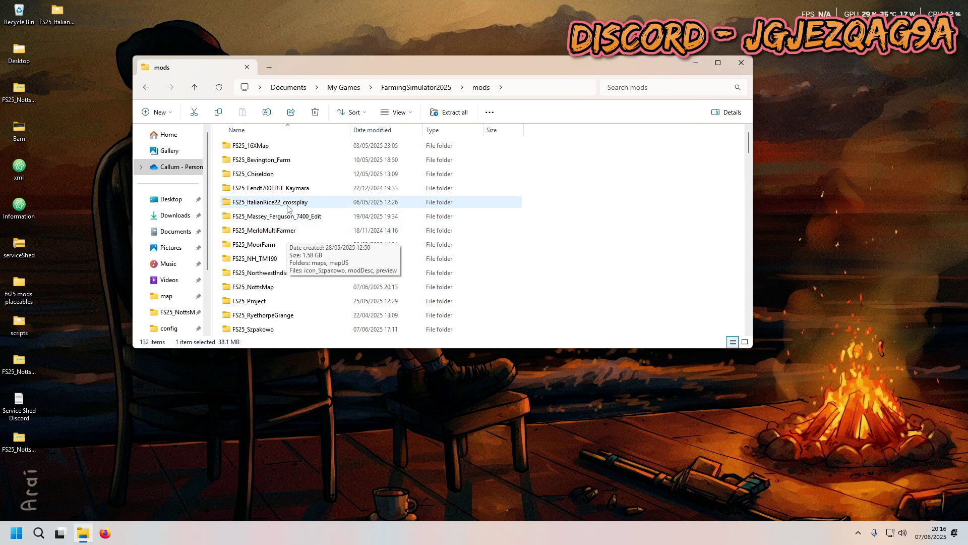
pyautogui.doubleClick(278, 286)
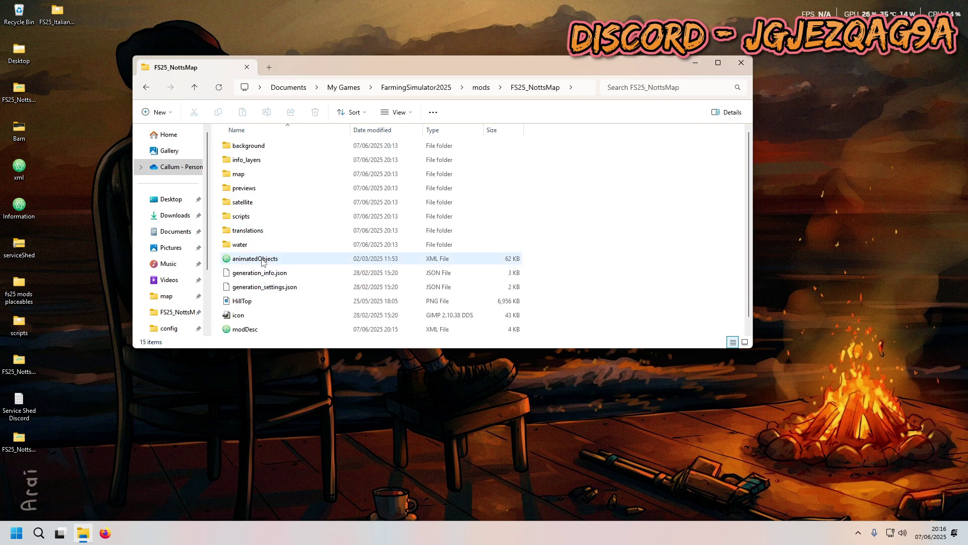
pyautogui.doubleClick(245, 329)
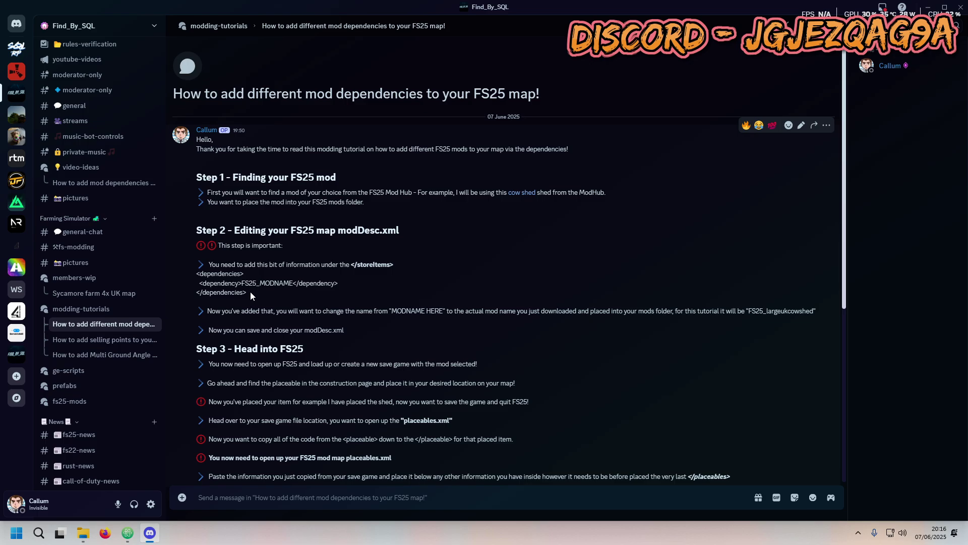
# Copy the dependencies snippet from the Discord tutorial and target the blank line below </storeItems>
pyautogui.moveTo(250, 291); pyautogui.dragTo(192, 276)
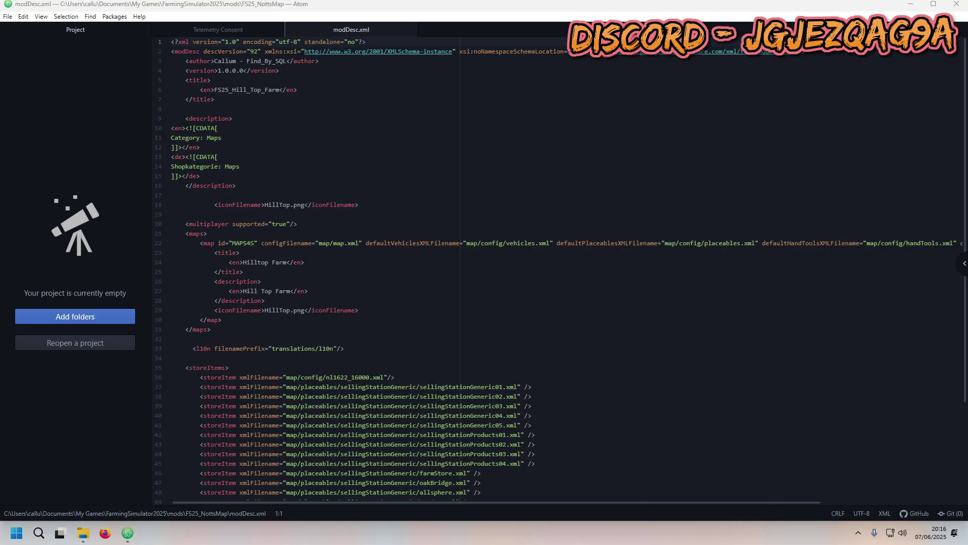
pyautogui.scroll(-4, 327, 349)
pyautogui.click(222, 476)
pyautogui.click(239, 457)
pyautogui.click(185, 466)
pyautogui.click(238, 457)
pyautogui.click(196, 467)
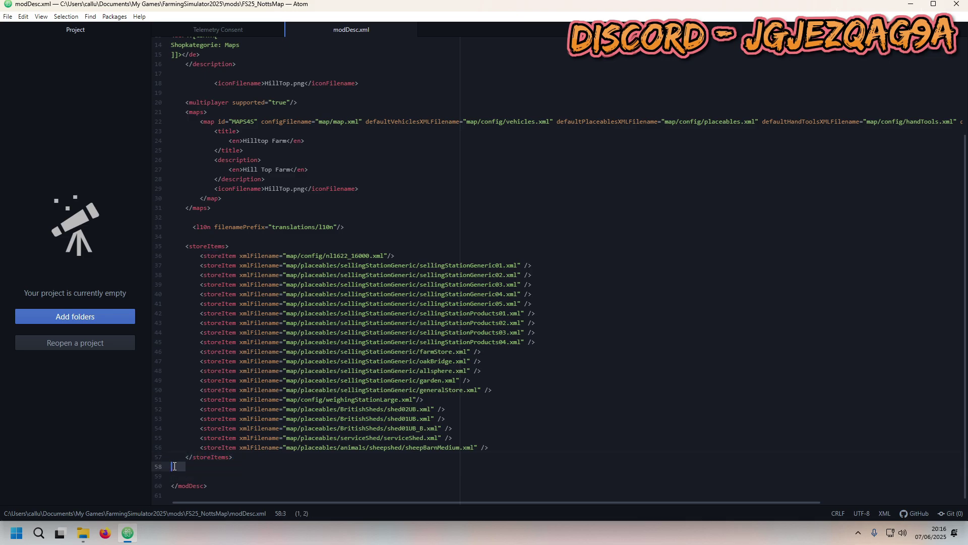
# Paste the dependencies block below storeItems and locate the FS25_MODNAME placeholder
pyautogui.write('<dependencies>   <dependency>FS25_MODNAME</dependency> </dependencies>')
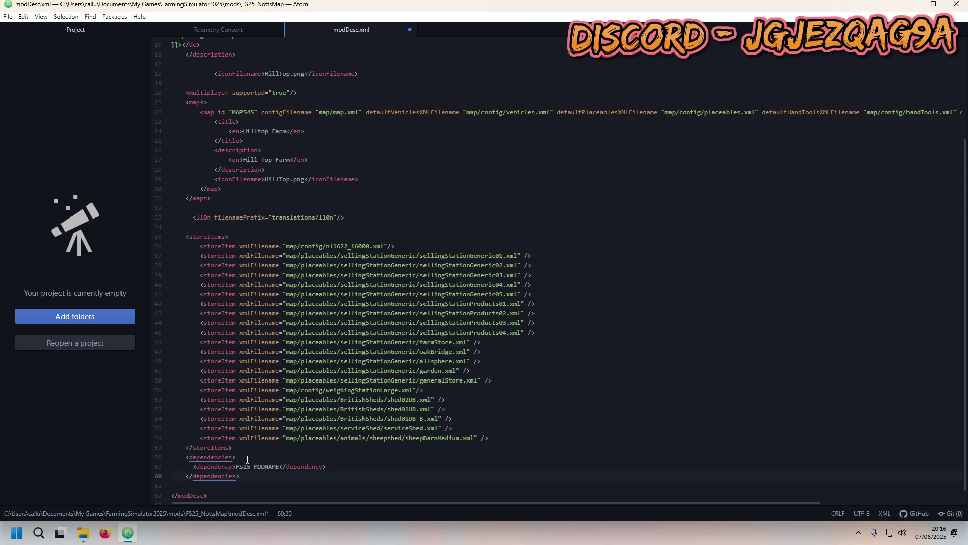
pyautogui.scroll(-1, 246, 458)
pyautogui.doubleClick(247, 457)
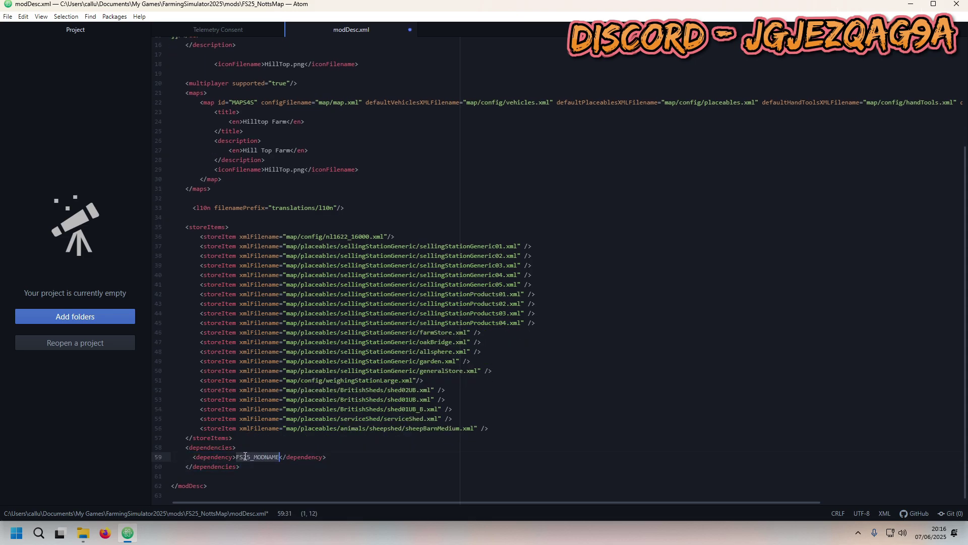
pyautogui.click(254, 457)
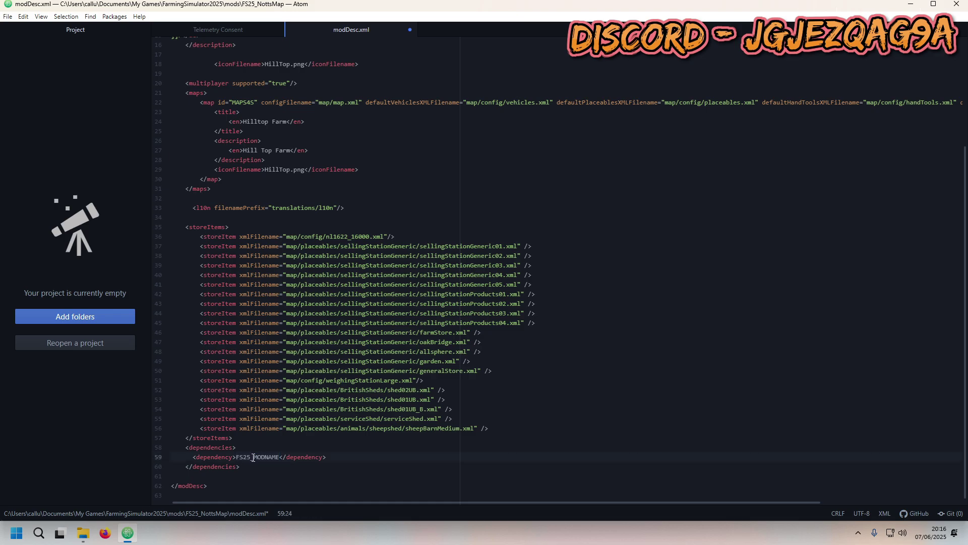
pyautogui.click(84, 533)
# Check the exact FS25_largeukcowshed zip name in the mods folder sorted by date modified
pyautogui.click(481, 87)
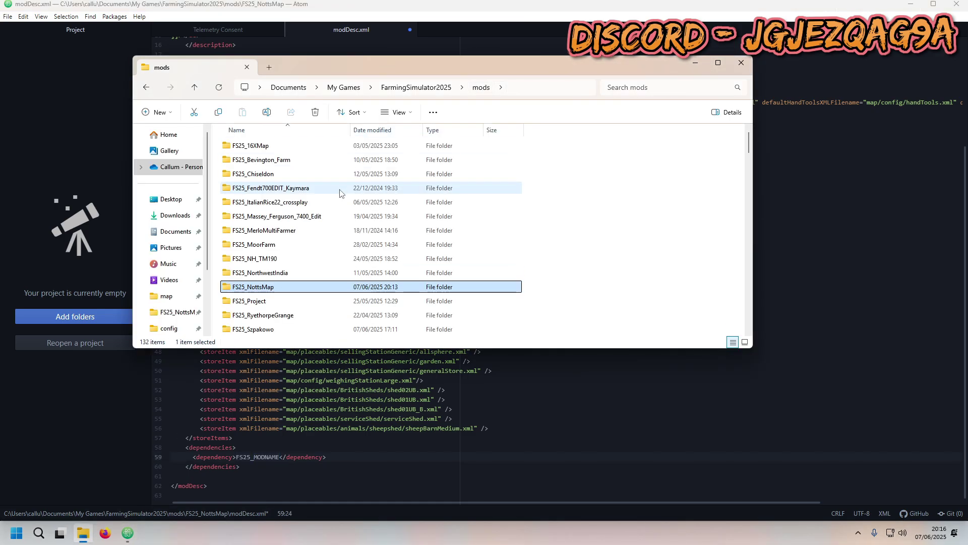
pyautogui.click(372, 130)
pyautogui.scroll(5, 285, 201)
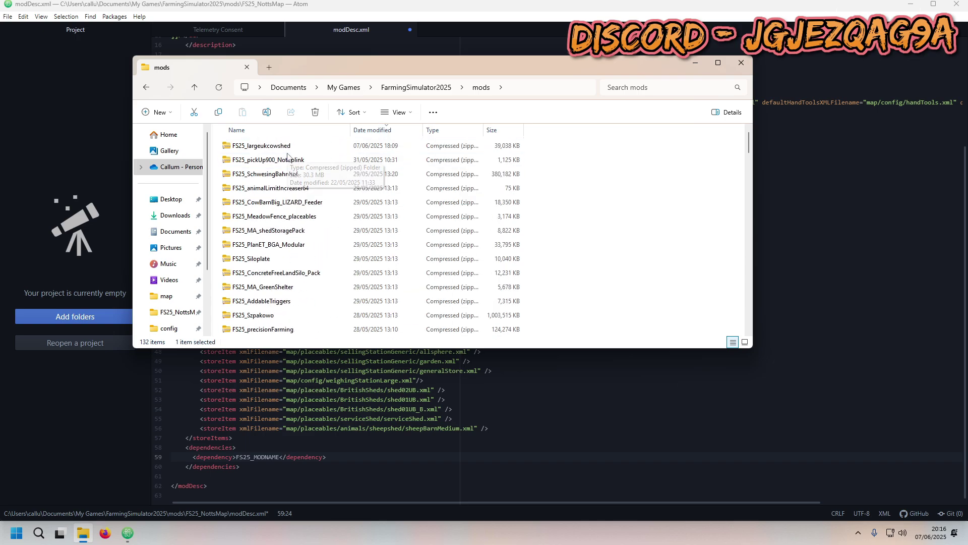
pyautogui.click(285, 146)
# Replace MODNAME with largeukcowshed so the dependency reads FS25_largeukcowshed, save modDesc.xml, and close Atom
pyautogui.click(256, 456)
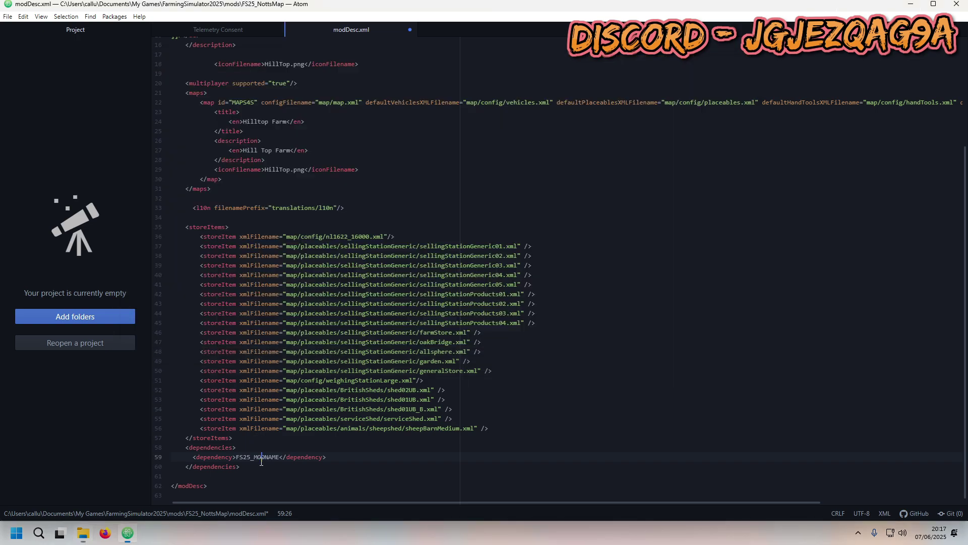
pyautogui.moveTo(254, 456); pyautogui.dragTo(279, 452)
pyautogui.write('large')
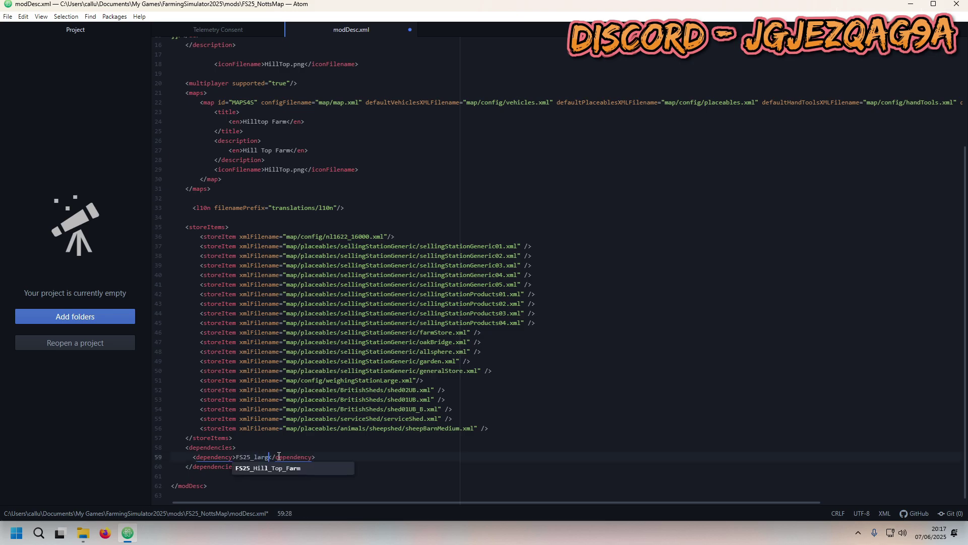
pyautogui.write('ukcowshed')
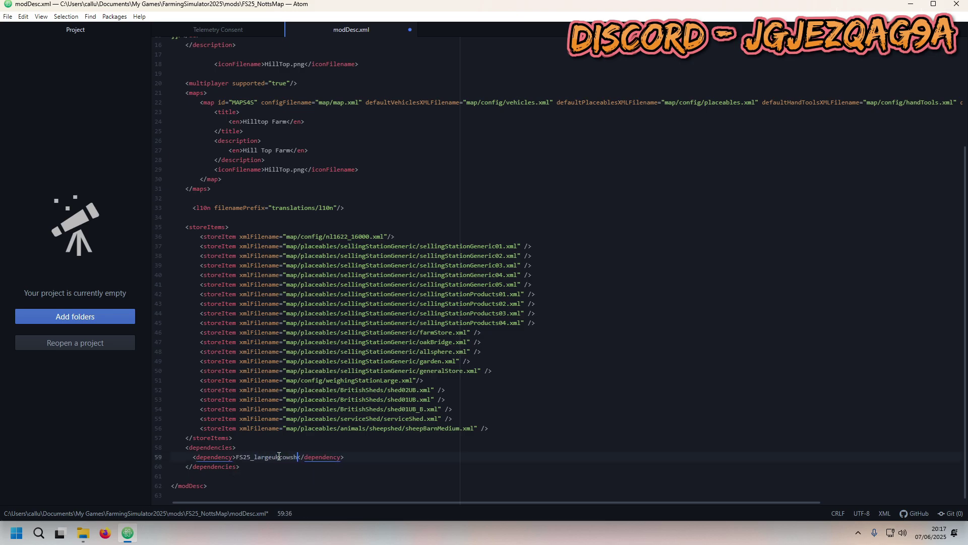
pyautogui.hotkey('alt', 'Tab')
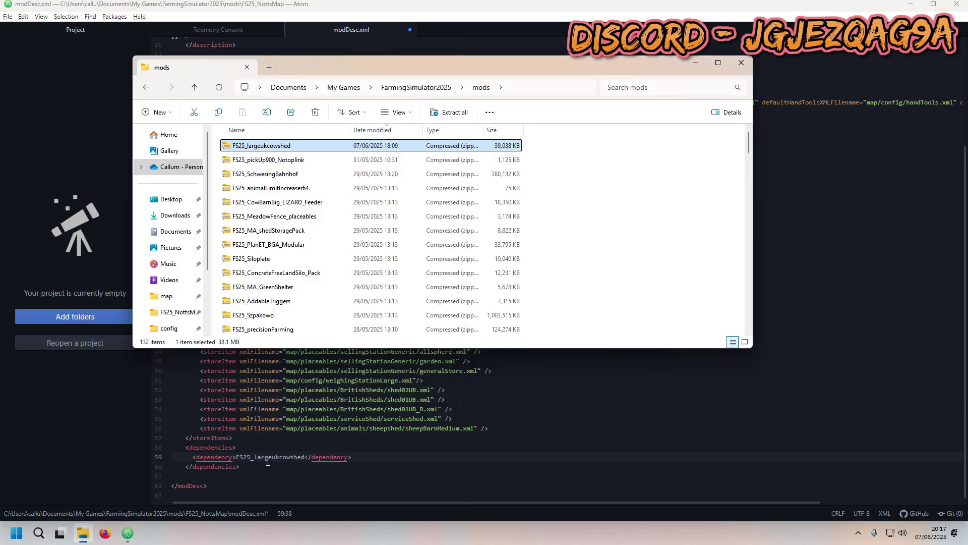
pyautogui.click(285, 456)
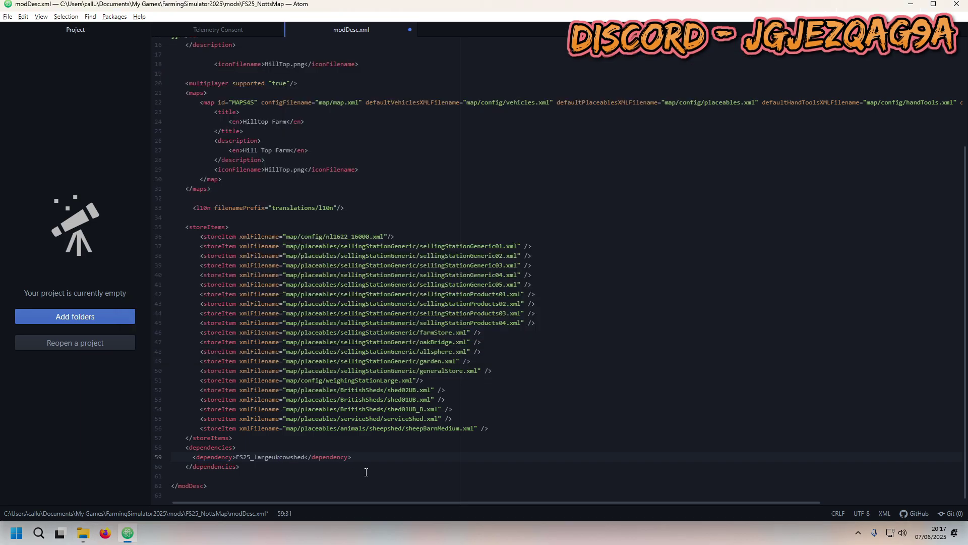
pyautogui.hotkey('ctrl', 's')
pyautogui.click(956, 3)
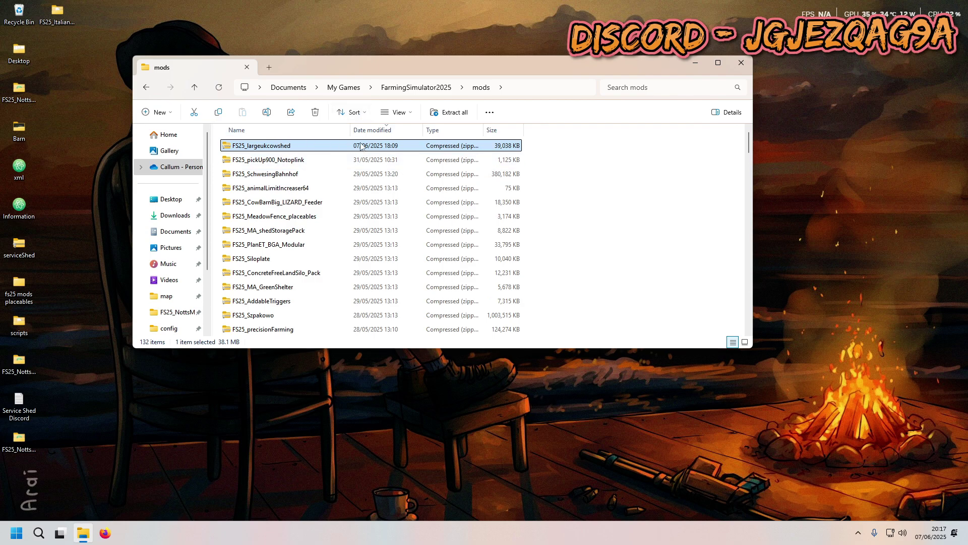
# Sort the mods folder by name and open the FS25_NottsMap folder, browsing its contents
pyautogui.click(285, 130)
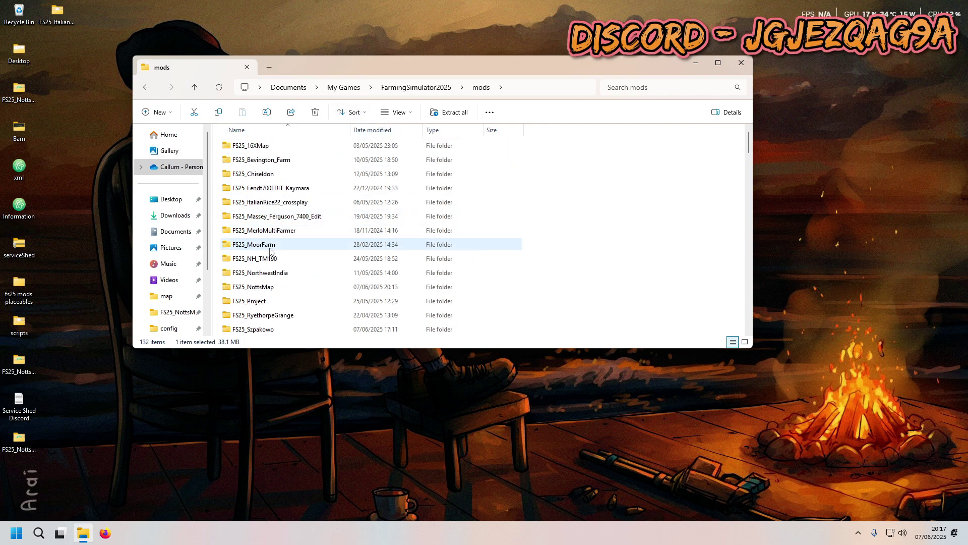
pyautogui.doubleClick(272, 287)
pyautogui.scroll(-1, 334, 253)
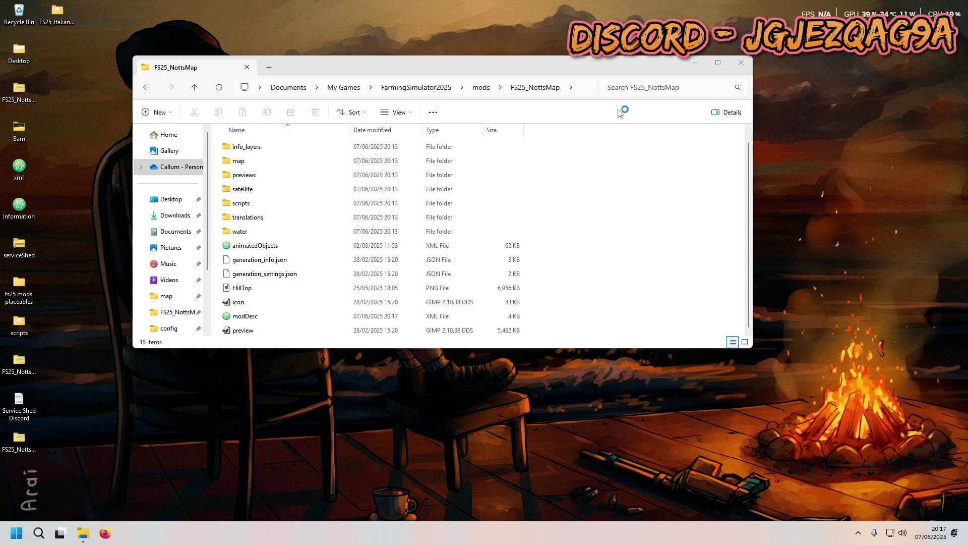
pyautogui.click(481, 87)
pyautogui.scroll(-2, 313, 260)
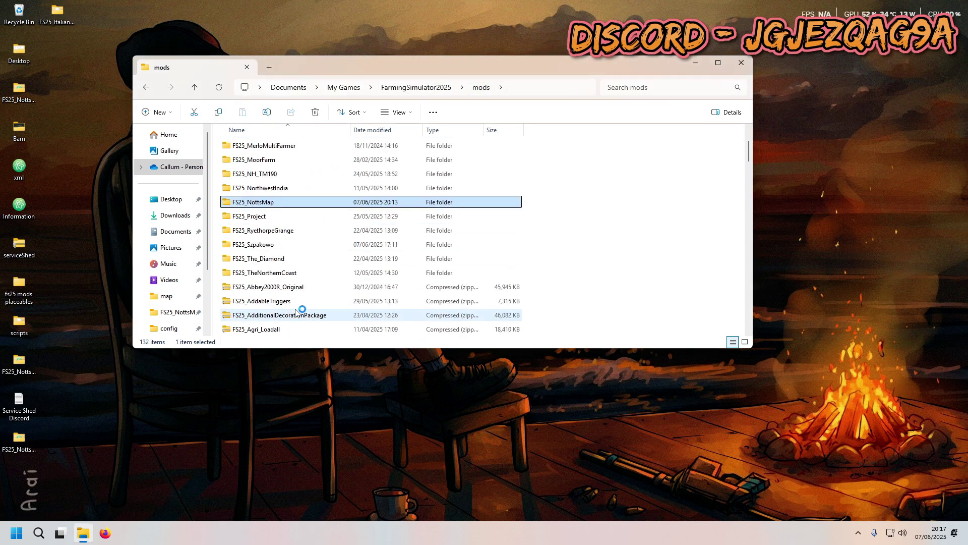
pyautogui.scroll(2, 340, 214)
pyautogui.doubleClick(262, 283)
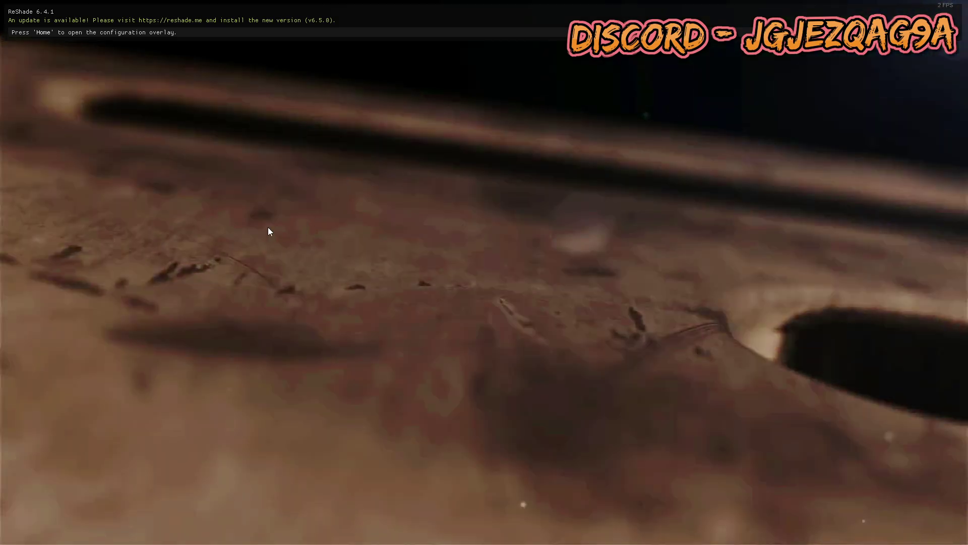
# Skip the intro and start a new career in empty save slot 20
pyautogui.click(274, 223)
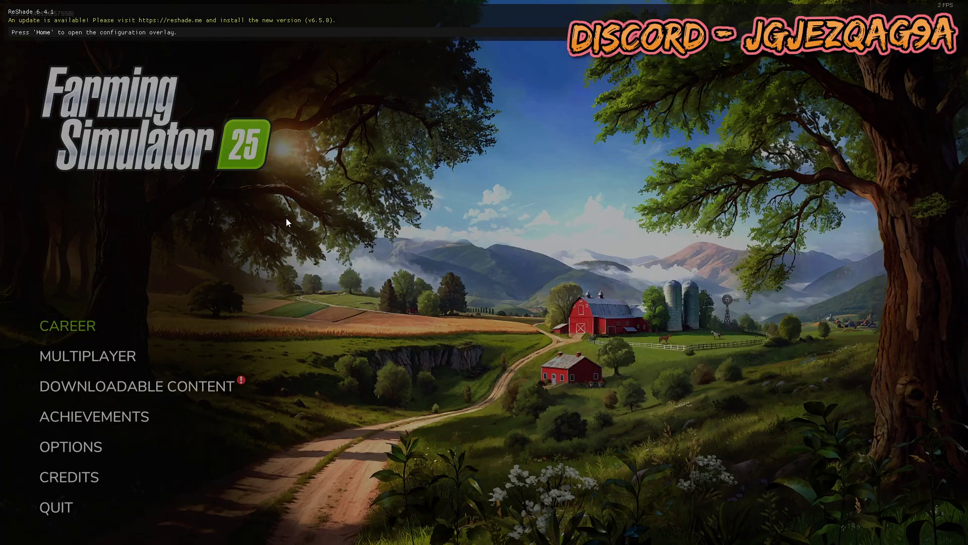
pyautogui.click(59, 328)
pyautogui.scroll(-15, 435, 338)
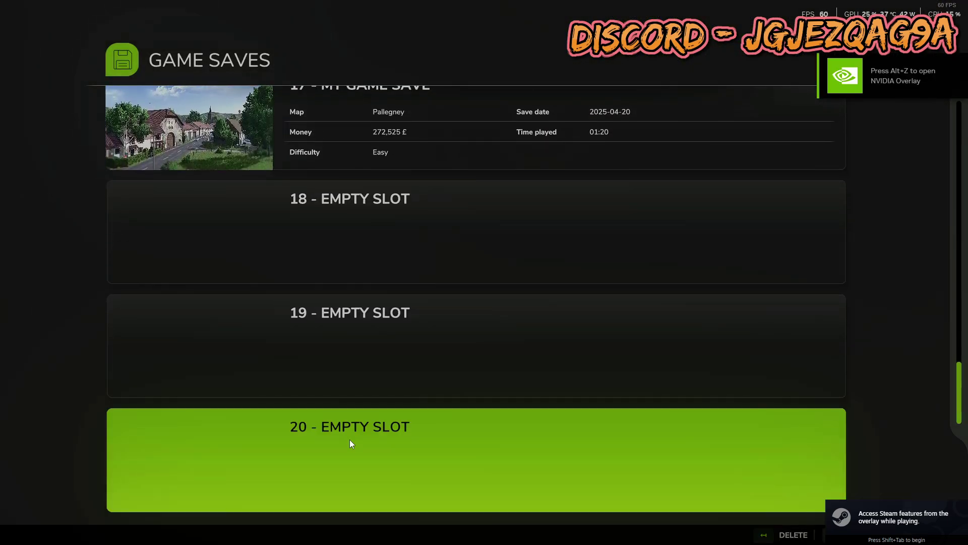
pyautogui.click(349, 443)
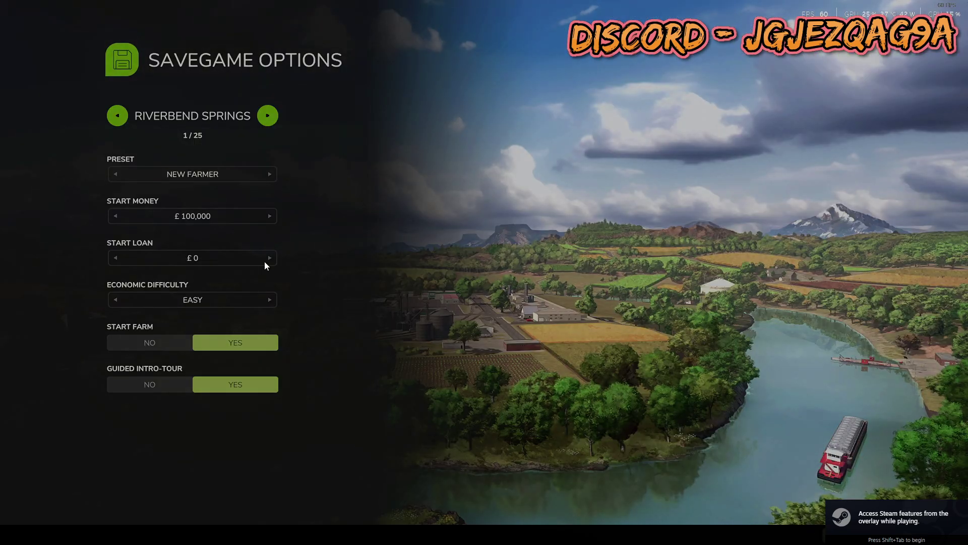
# Choose the Hilltop Farm map with £1,000,000 start money and the intro tour off
pyautogui.click(117, 115)
pyautogui.click(118, 116)
pyautogui.click(117, 116)
pyautogui.click(117, 115)
pyautogui.click(118, 116)
pyautogui.click(118, 115)
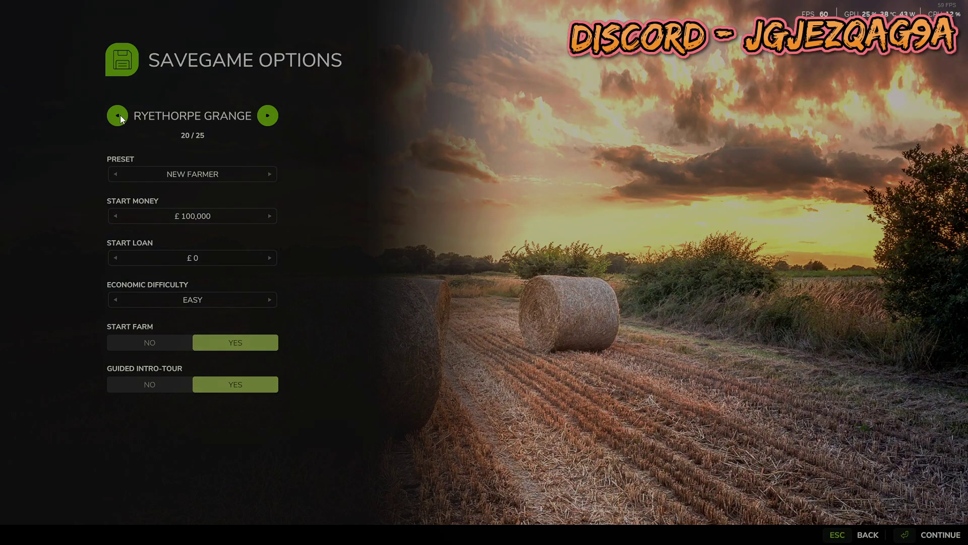
pyautogui.click(120, 116)
pyautogui.click(120, 115)
pyautogui.click(120, 115)
pyautogui.click(120, 116)
pyautogui.click(120, 116)
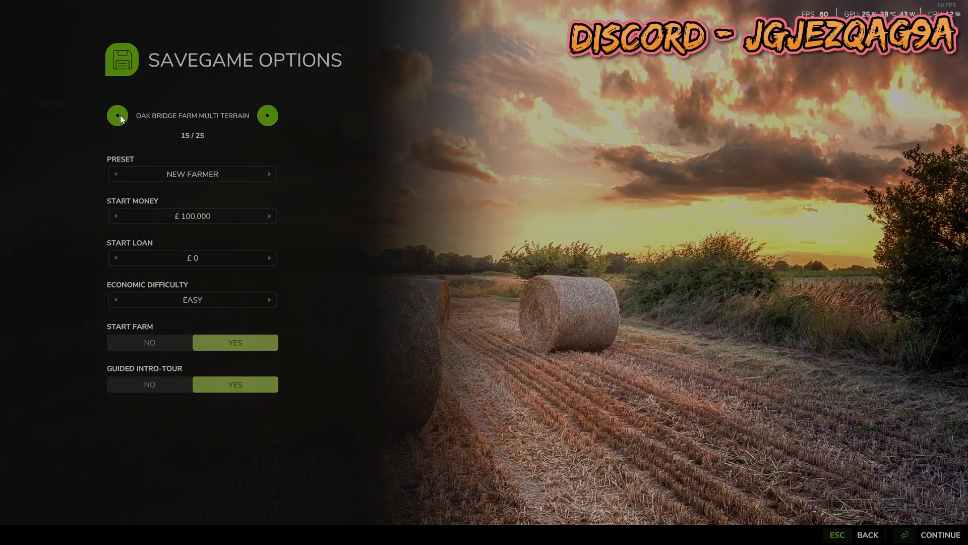
pyautogui.click(119, 116)
pyautogui.click(117, 215)
pyautogui.click(152, 386)
pyautogui.press('Return')
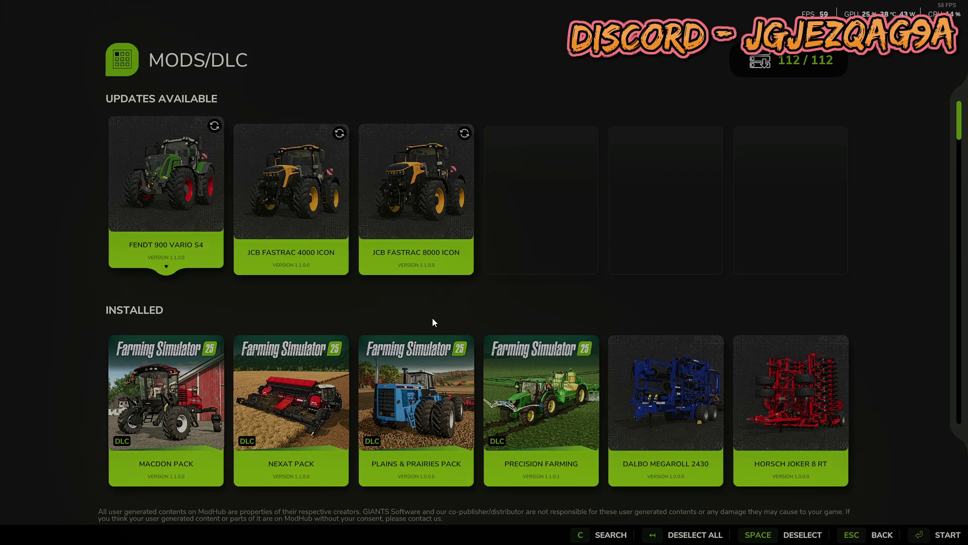
# Deselect all mods, select FS25_Hill_Top_Farm, and accept adding its required Large UK Cow Barn
pyautogui.press('Tab')
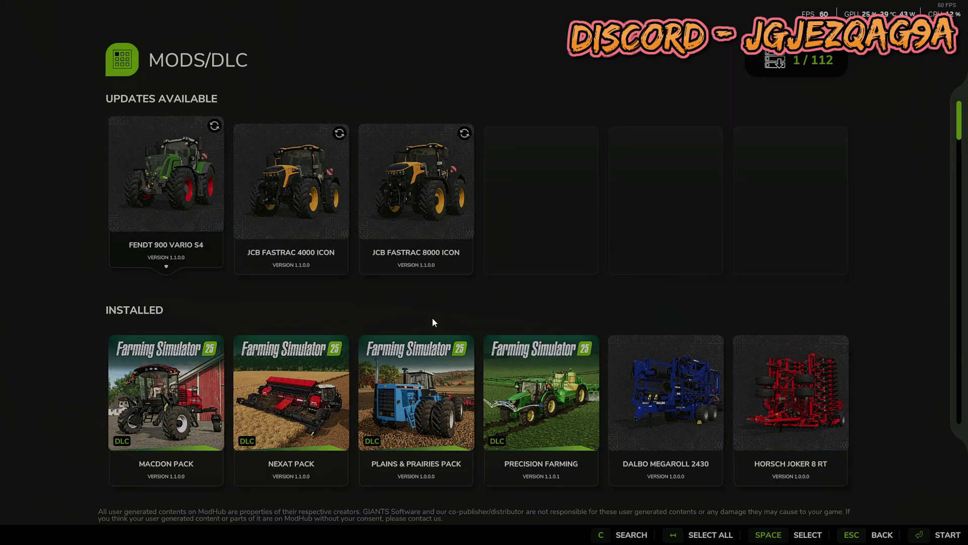
pyautogui.press('Return')
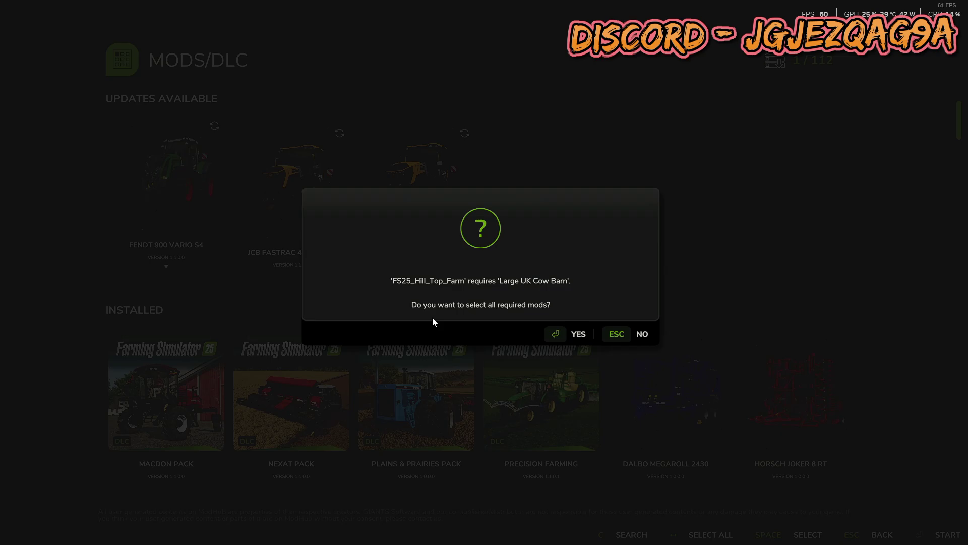
pyautogui.press('Return')
pyautogui.press('Return')
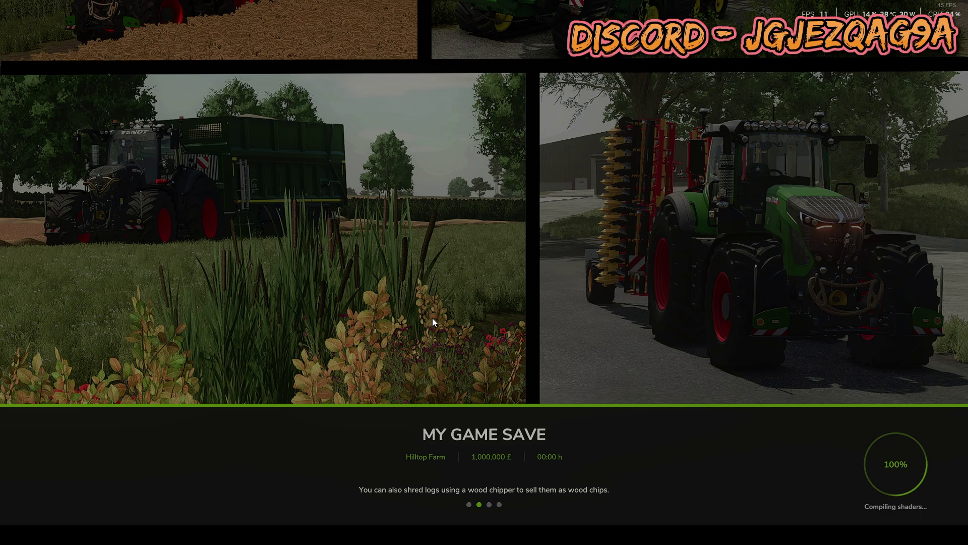
# Start the loaded Hilltop Farm game, confirm the character, and pan around the field map
pyautogui.press('Return')
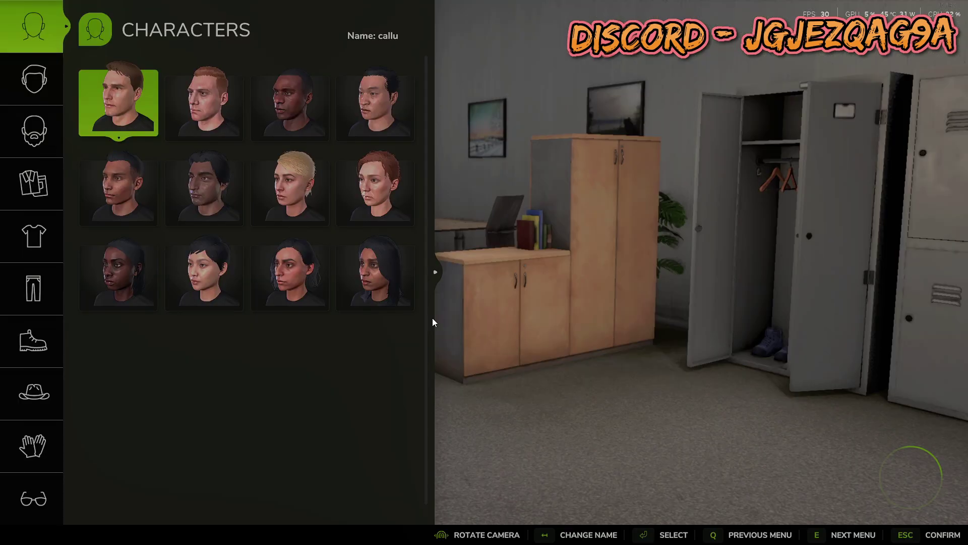
pyautogui.press('Escape')
pyautogui.press('Escape')
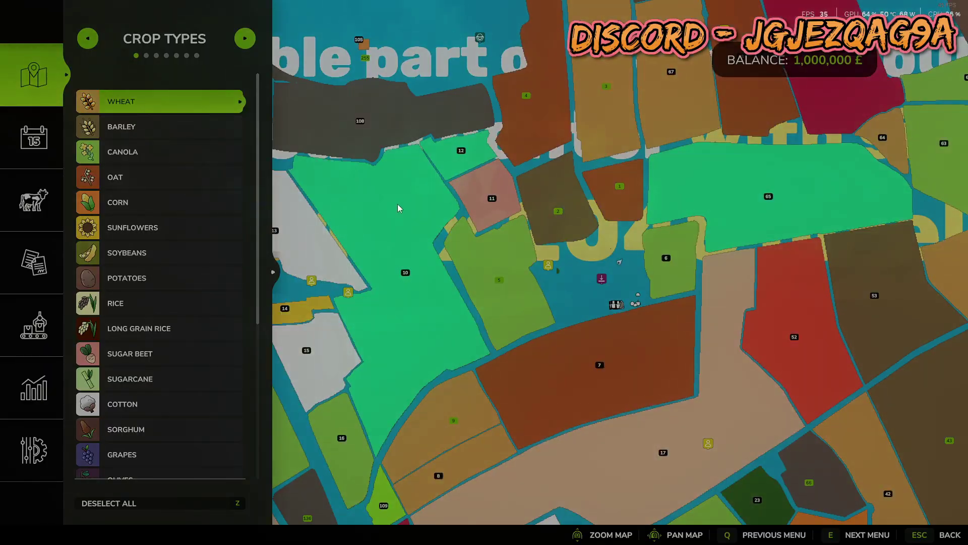
pyautogui.moveTo(447, 164); pyautogui.dragTo(634, 469)
pyautogui.moveTo(587, 291); pyautogui.dragTo(379, 189)
pyautogui.moveTo(341, 113); pyautogui.dragTo(474, 164)
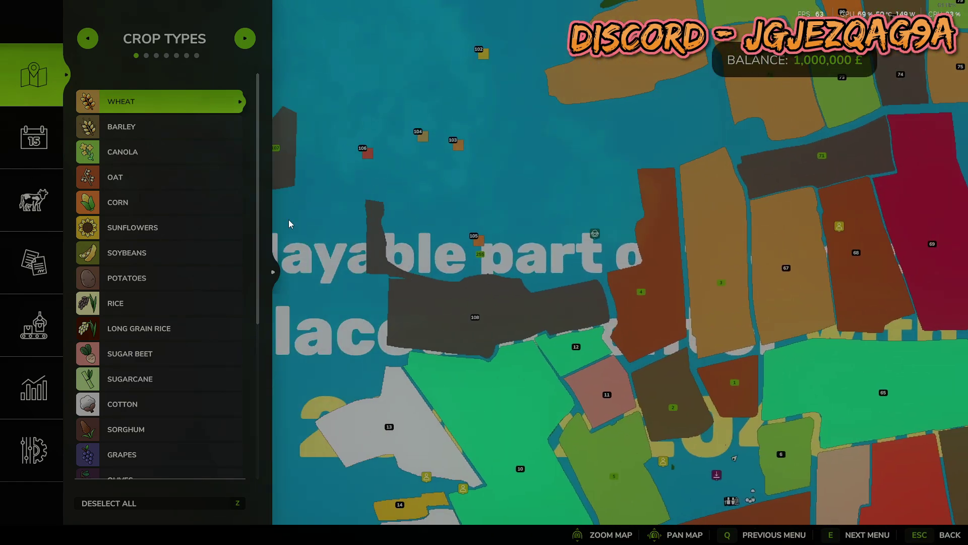
pyautogui.press('Escape')
# In the shop, go to Construction > Cows and pick the Large UK Cow barn
pyautogui.press('p')
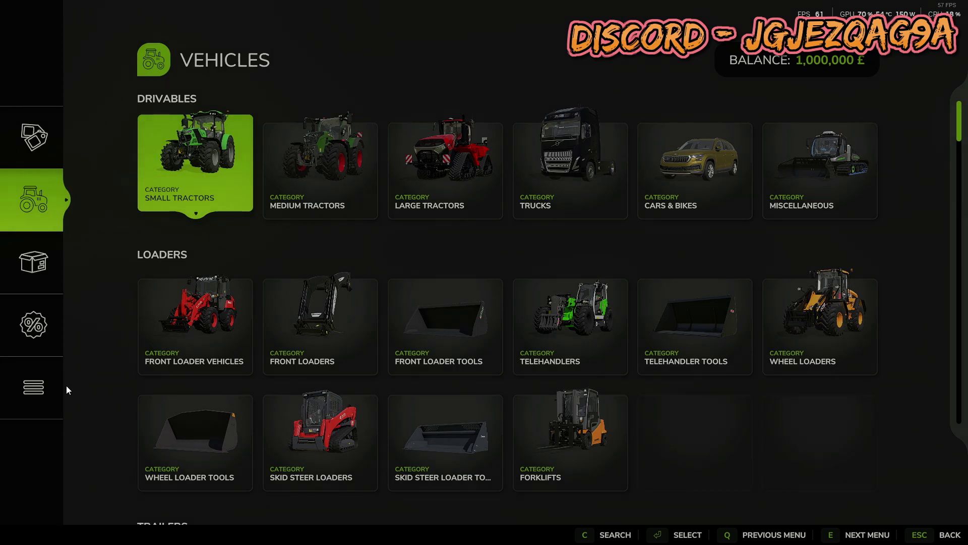
pyautogui.click(37, 400)
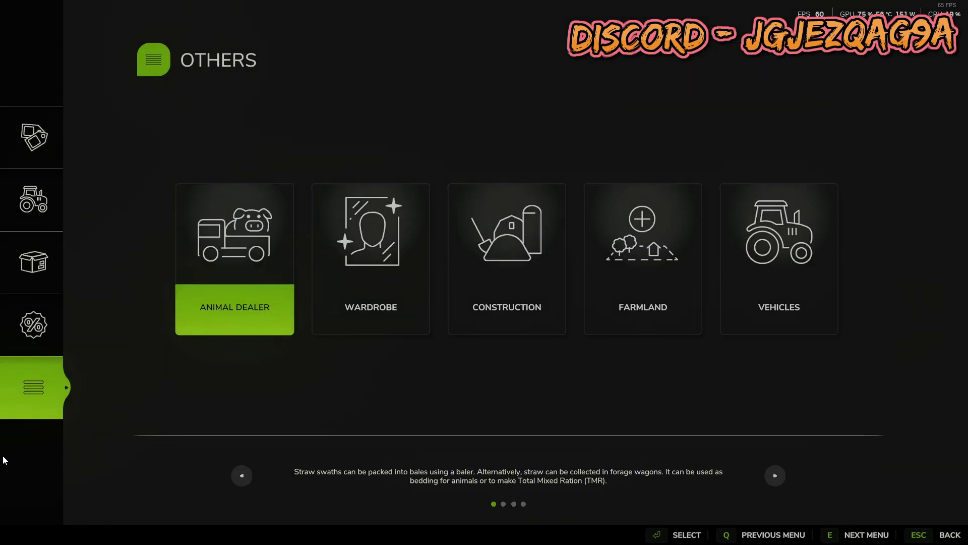
pyautogui.click(525, 281)
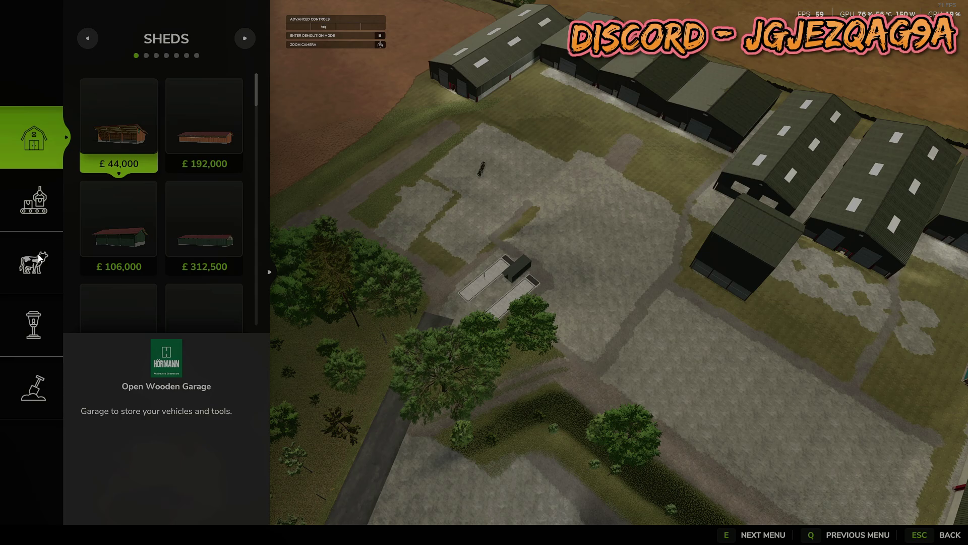
pyautogui.click(39, 258)
pyautogui.scroll(-3, 182, 249)
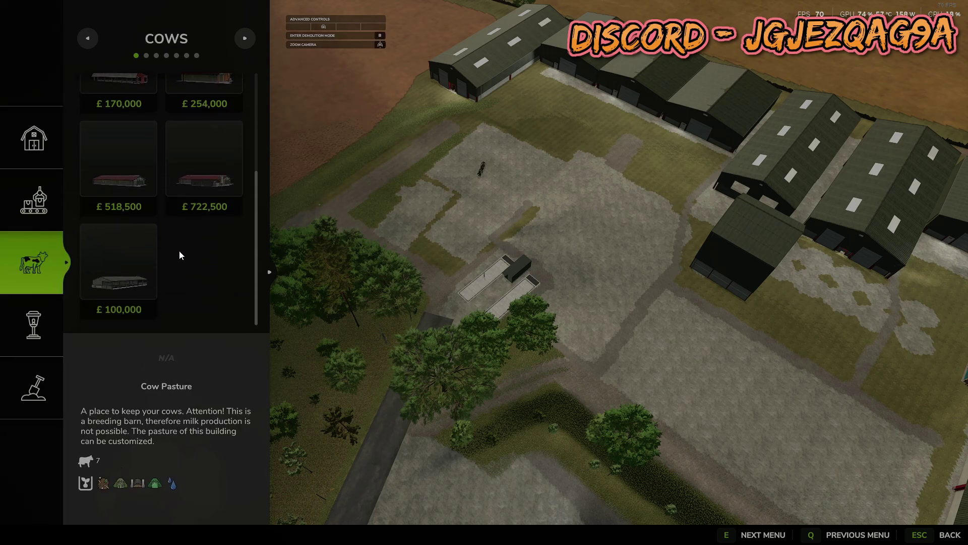
pyautogui.click(114, 253)
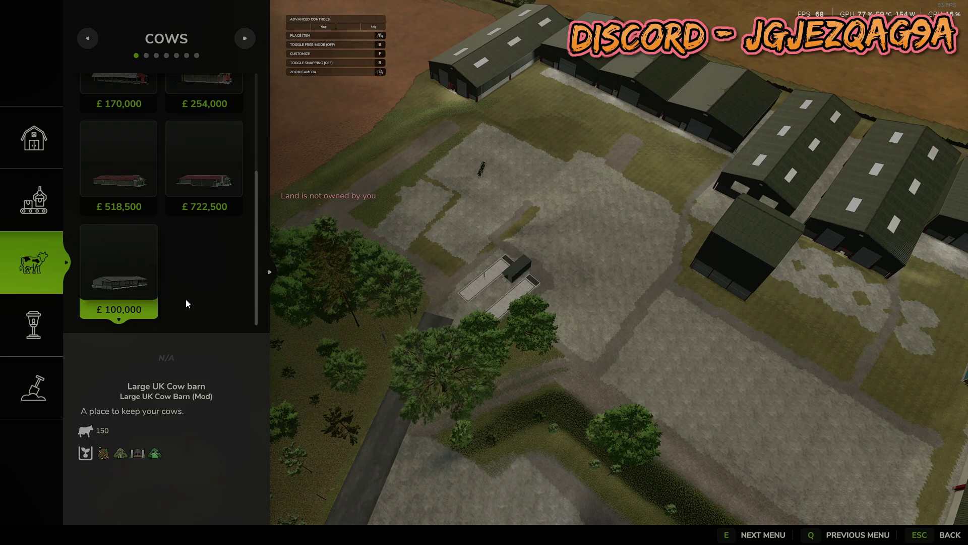
# Move the build camera across the farm until the concrete yards are in view
pyautogui.press('s')
pyautogui.scroll(-8, 364, 330)
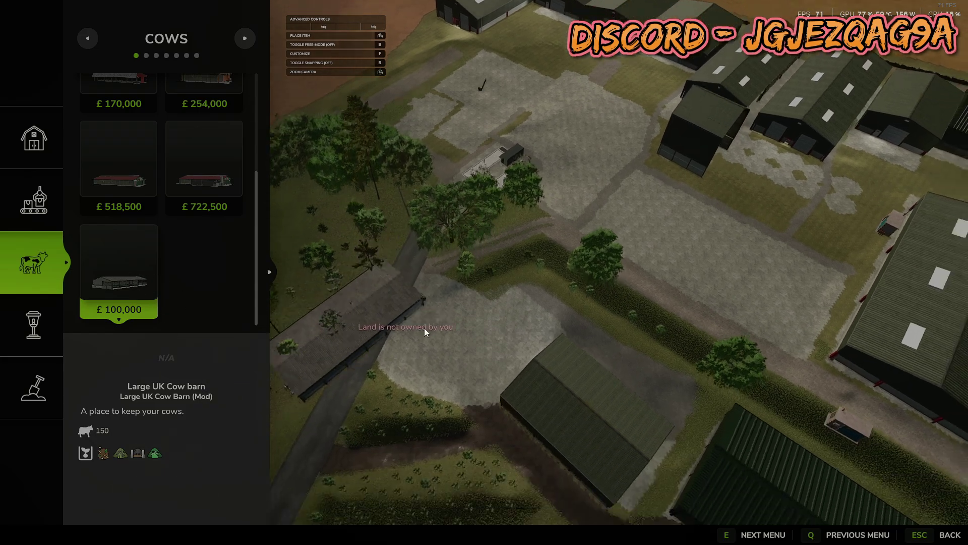
pyautogui.press('d')
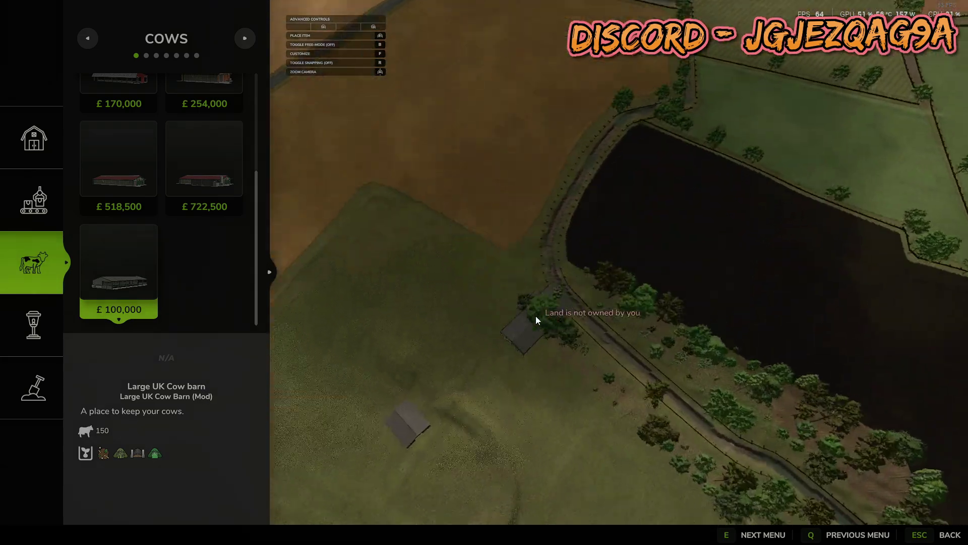
pyautogui.press('s')
pyautogui.scroll(5, 535, 316)
pyautogui.press('a')
pyautogui.press('s')
pyautogui.scroll(-5, 539, 222)
pyautogui.press('s')
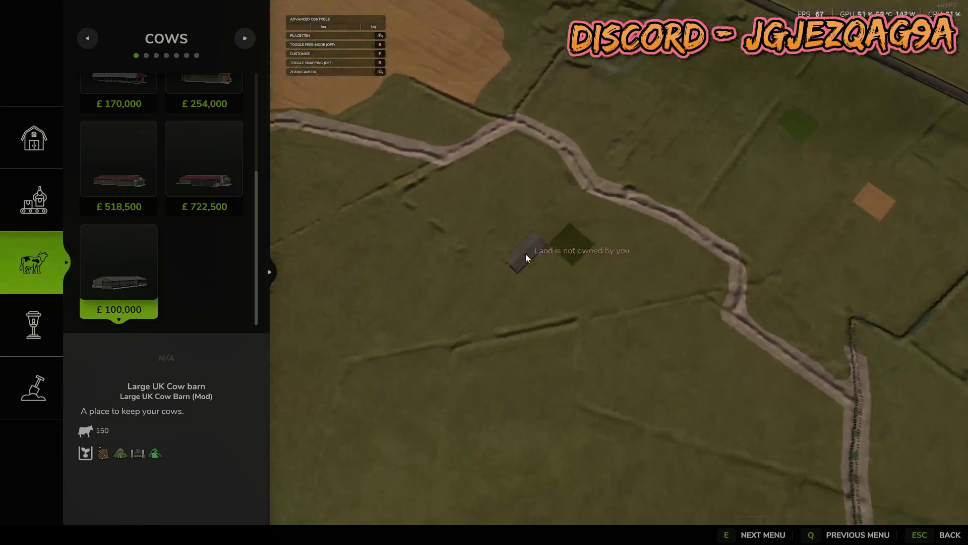
pyautogui.press('d')
pyautogui.press('d')
pyautogui.press('w')
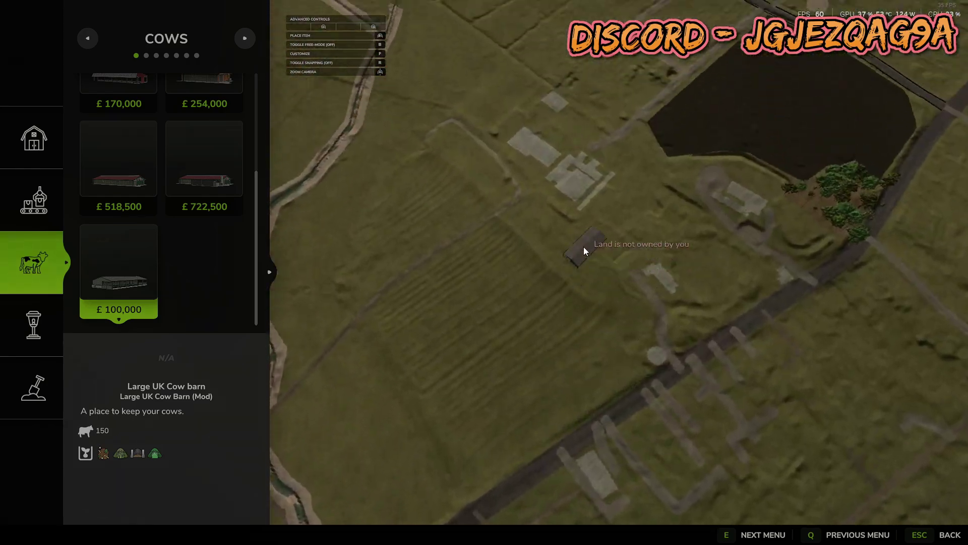
pyautogui.scroll(5, 506, 345)
pyautogui.press('a')
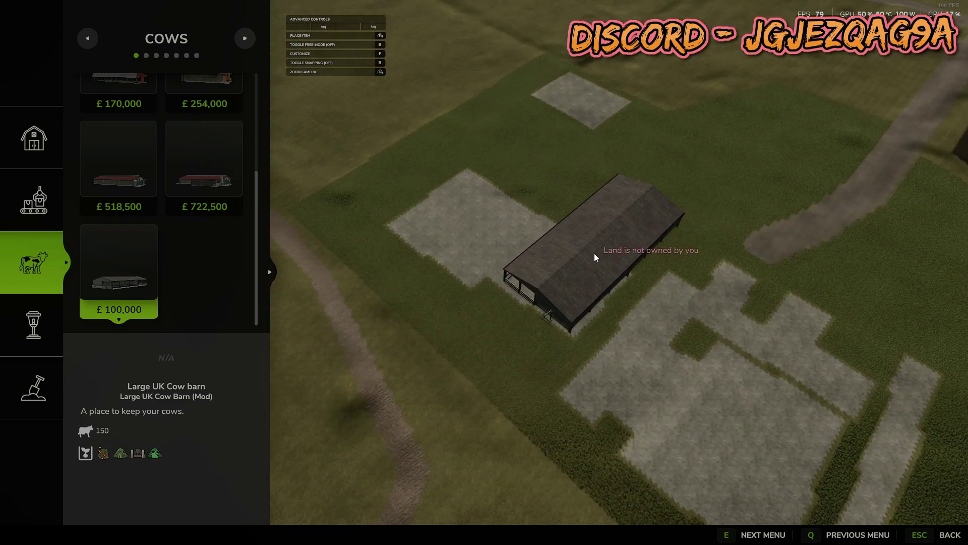
pyautogui.press('d')
pyautogui.press('s')
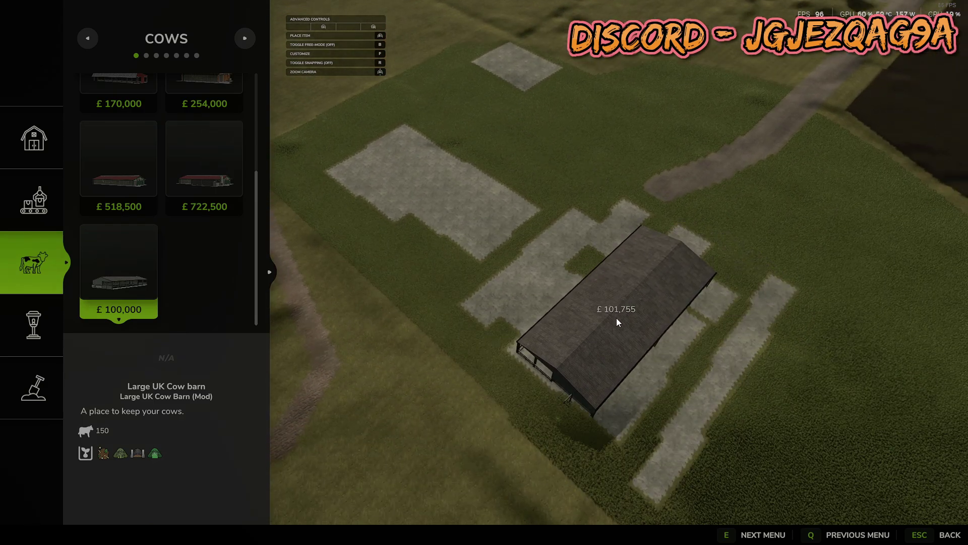
# Rotate the barn to line up with the concrete pad and place it there
pyautogui.moveTo(470, 196); pyautogui.dragTo(530, 196, button='right')
pyautogui.press('w')
pyautogui.press('a')
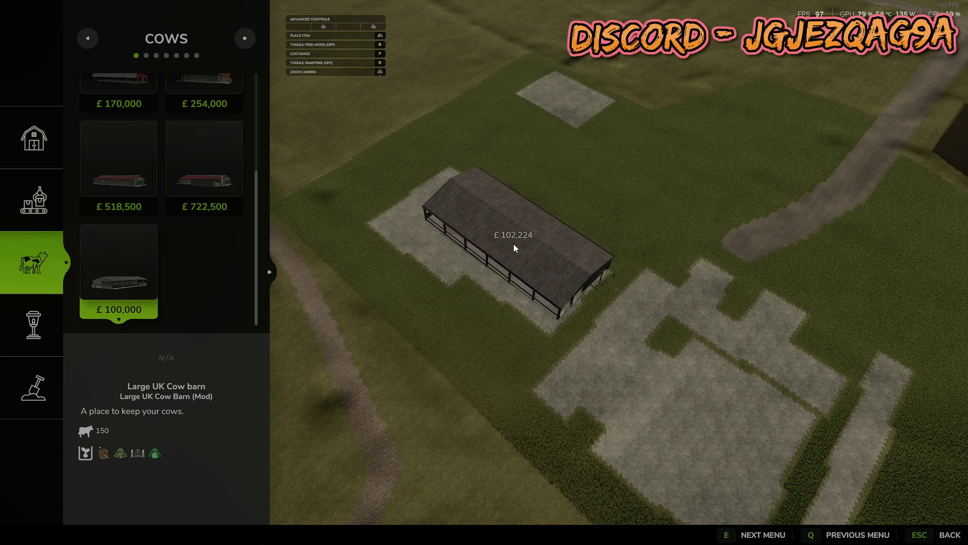
pyautogui.click(513, 244)
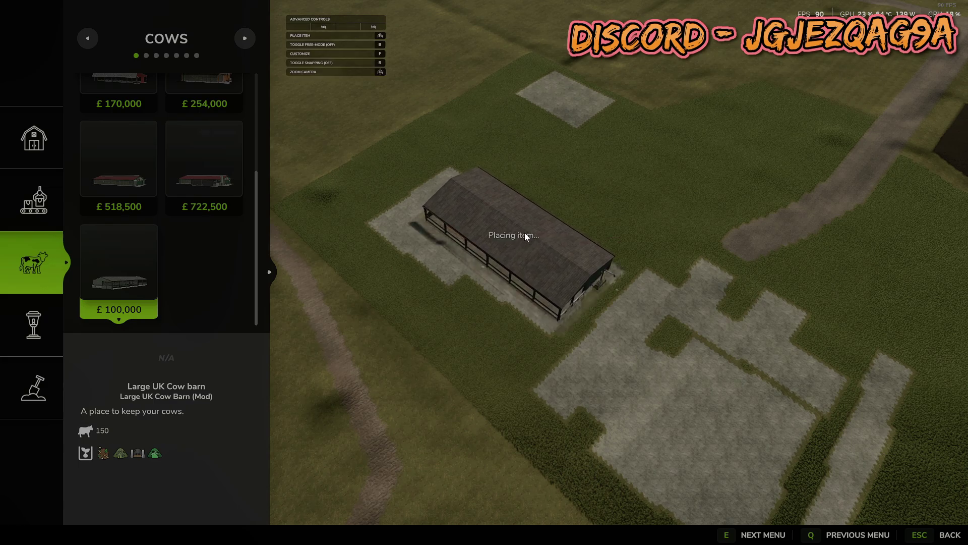
# Set the Large UK Cow barn's Solar Panel option to Yes
pyautogui.press('f')
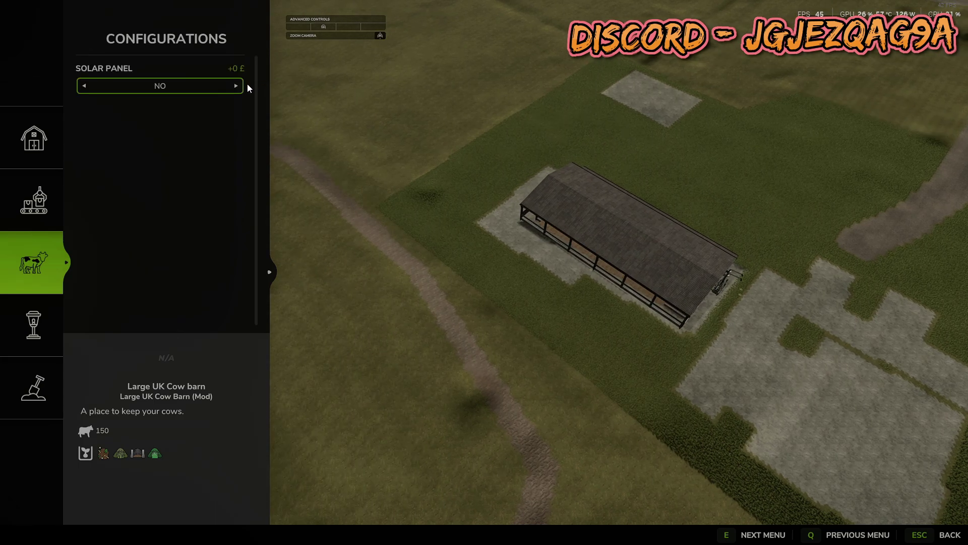
pyautogui.click(236, 85)
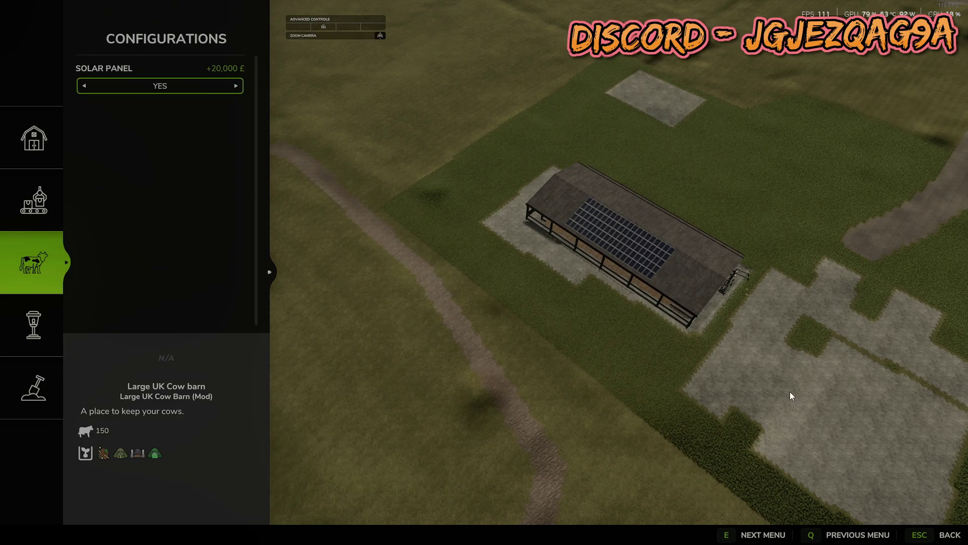
pyautogui.scroll(-3, 734, 392)
pyautogui.scroll(3, 668, 260)
pyautogui.press('Escape')
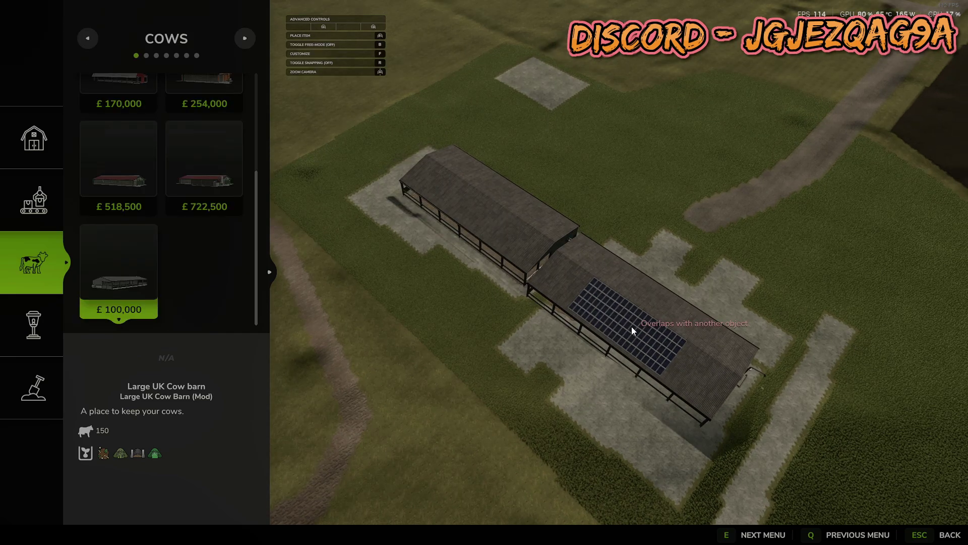
# Rotate the barn a quarter turn and place it on the concrete pad beside the existing barn
pyautogui.press('s')
pyautogui.moveTo(641, 331); pyautogui.dragTo(642, 331, button='right')
pyautogui.press('w')
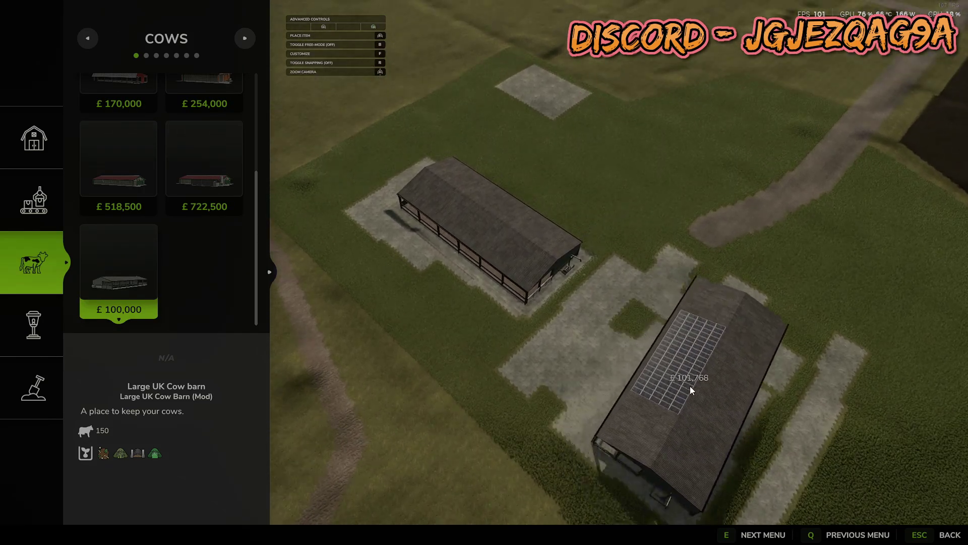
pyautogui.press('s')
pyautogui.press('d')
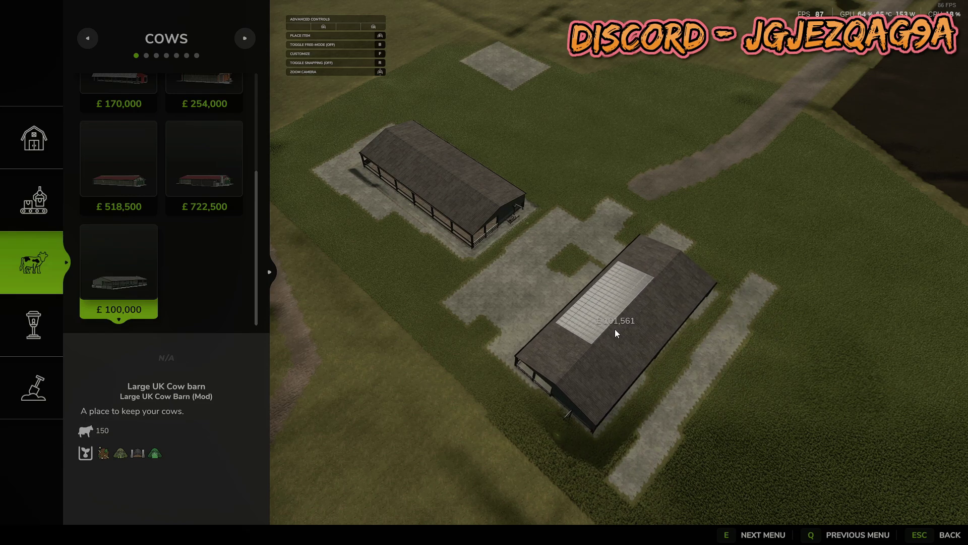
pyautogui.moveTo(608, 326); pyautogui.dragTo(608, 326, button='right')
pyautogui.press('w')
pyautogui.scroll(3, 570, 268)
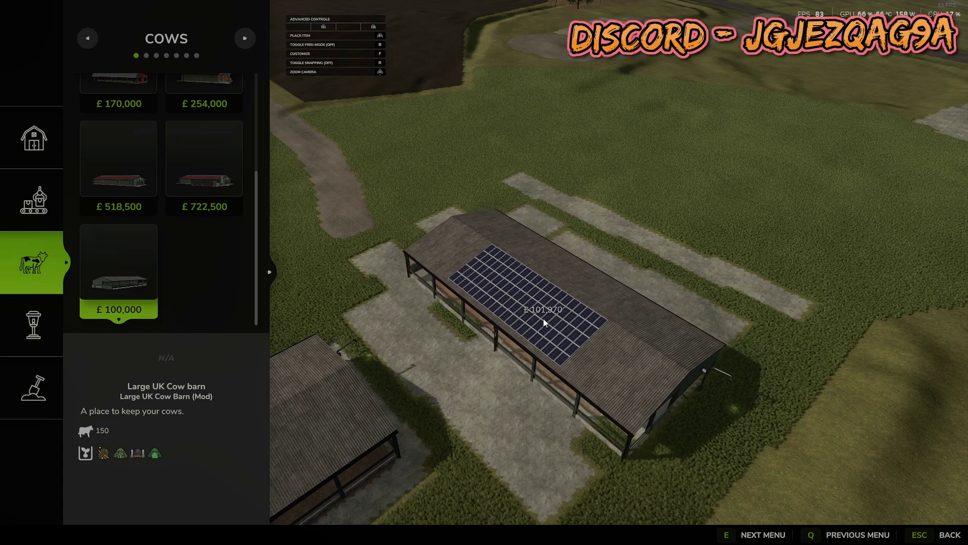
pyautogui.press('d')
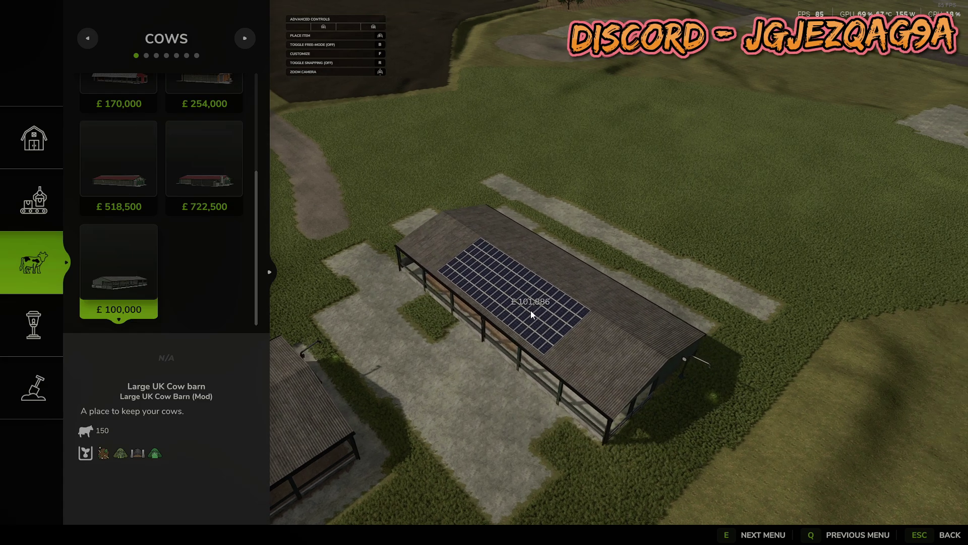
pyautogui.click(528, 311)
# Leave construction mode and bring up the in-game map menu
pyautogui.press('a')
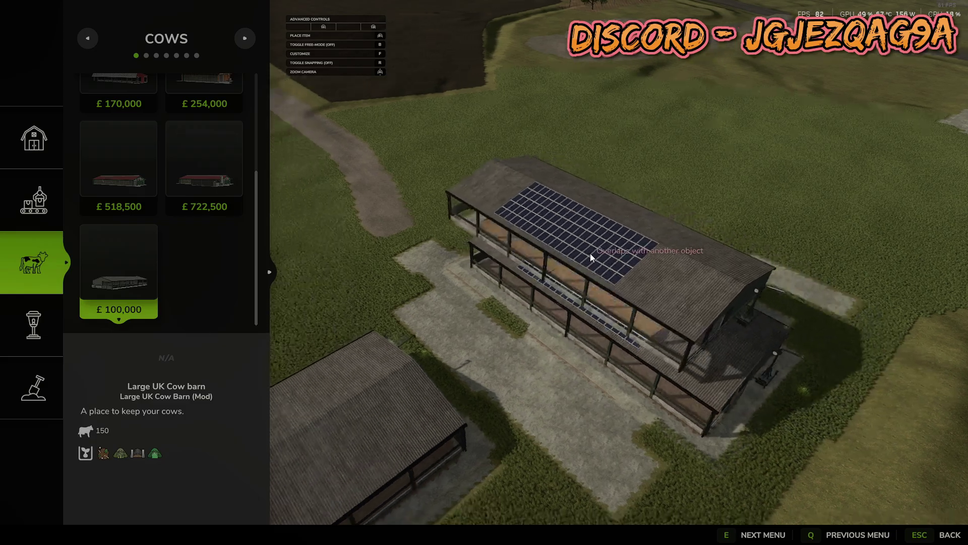
pyautogui.scroll(5, 644, 178)
pyautogui.press('Escape')
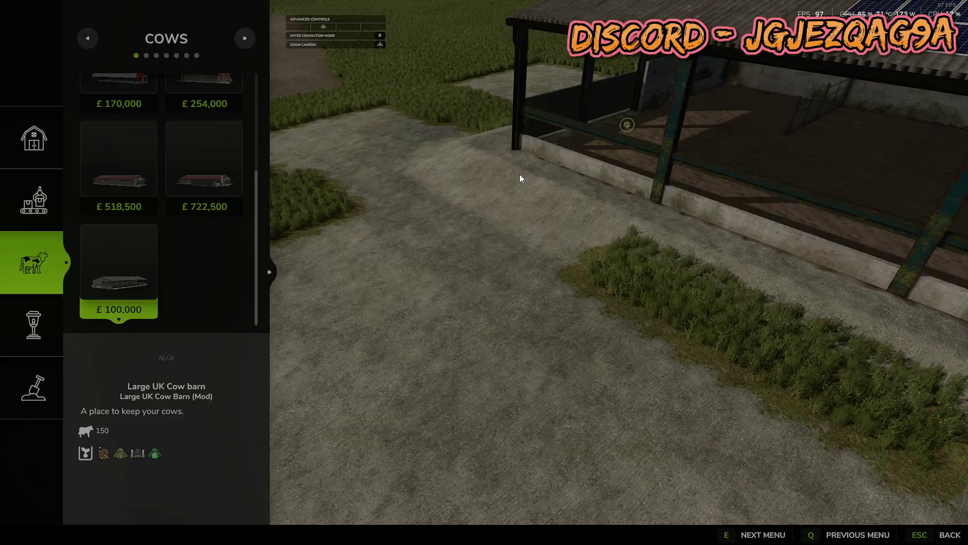
pyautogui.press('Escape')
pyautogui.press('Escape')
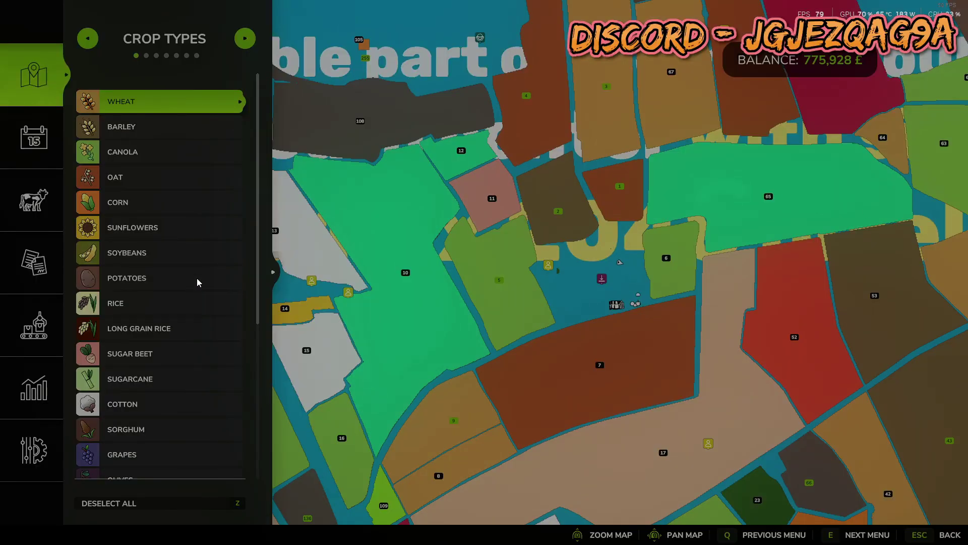
# Teleport to the new cow barn using its hotspot on the map
pyautogui.click(27, 444)
pyautogui.press('Escape')
pyautogui.press('Escape')
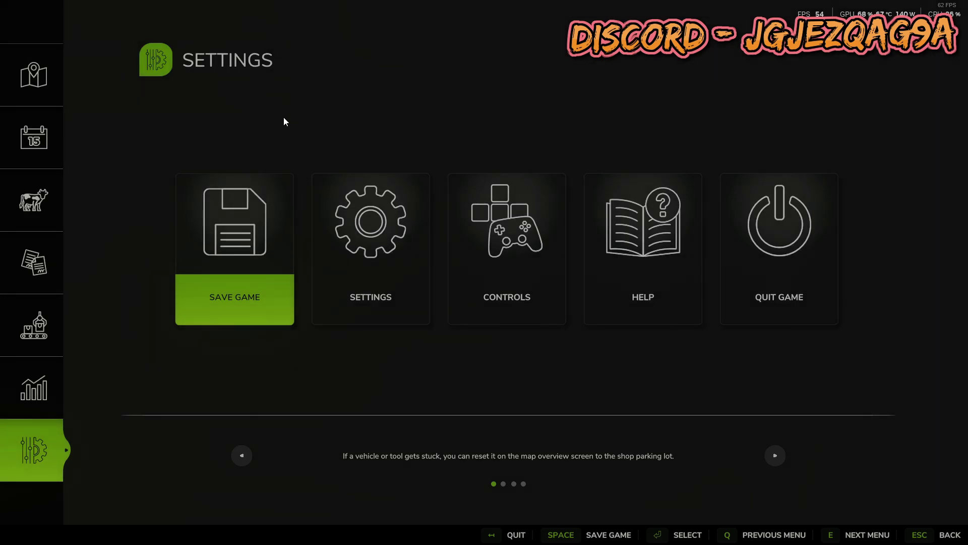
pyautogui.click(18, 77)
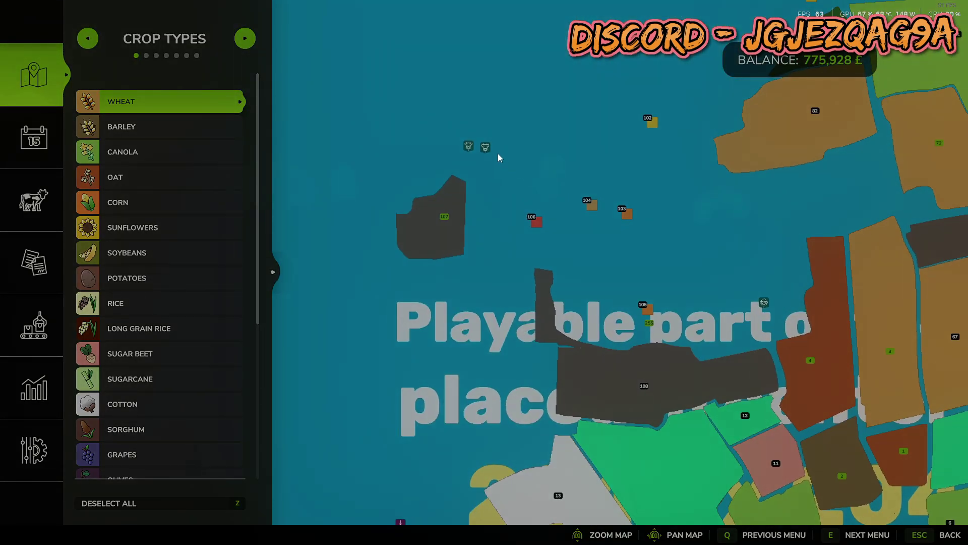
pyautogui.click(484, 148)
pyautogui.click(510, 327)
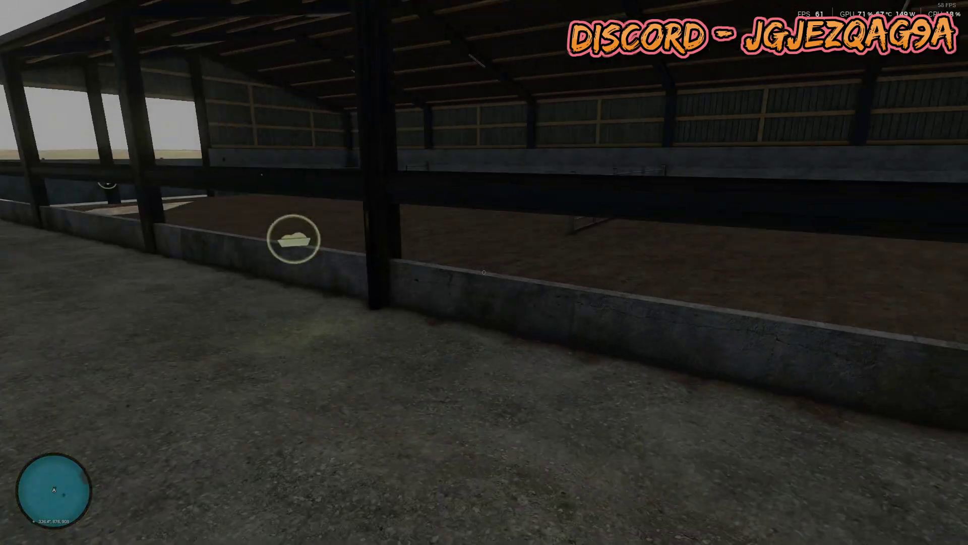
# Walk through the barn gate to the animal purchase marker inside the pen
pyautogui.press('w')
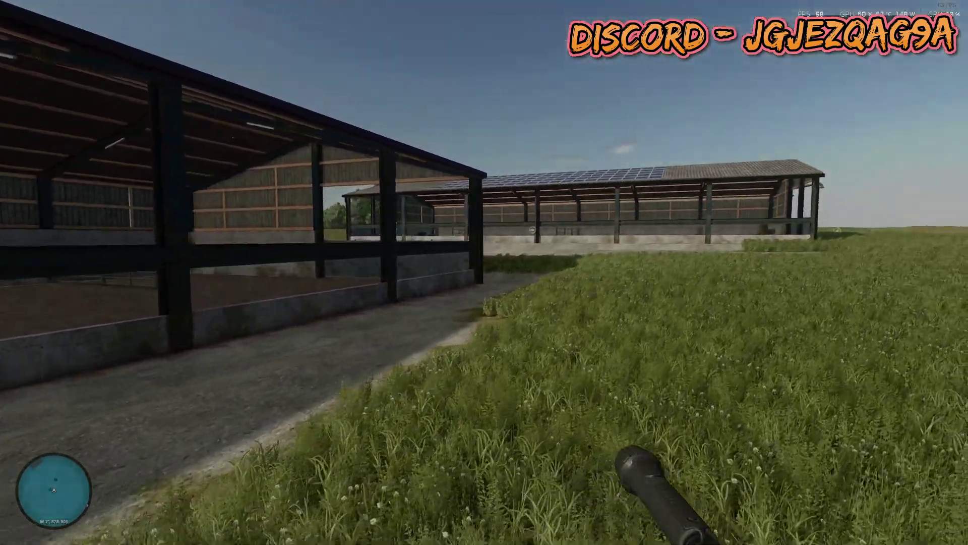
pyautogui.press('w')
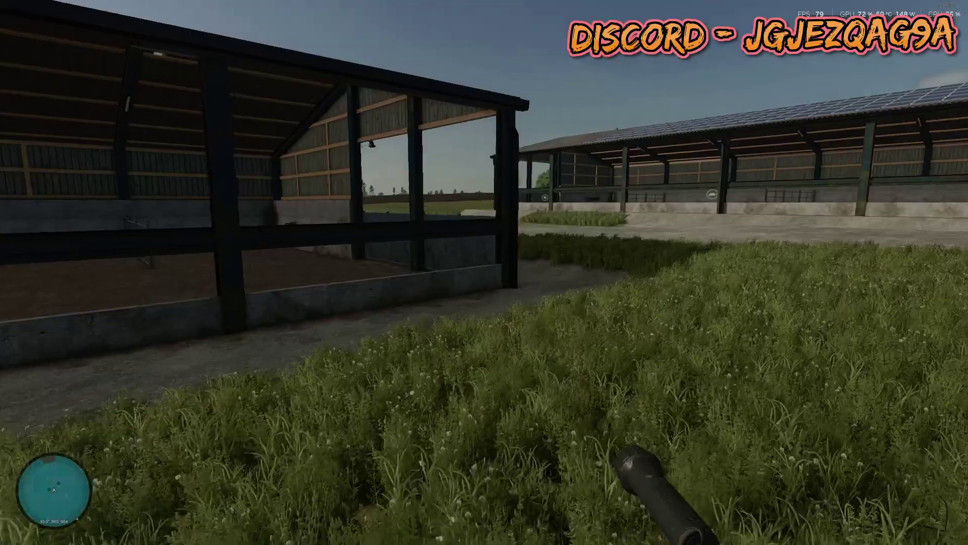
pyautogui.press('w')
pyautogui.press('d')
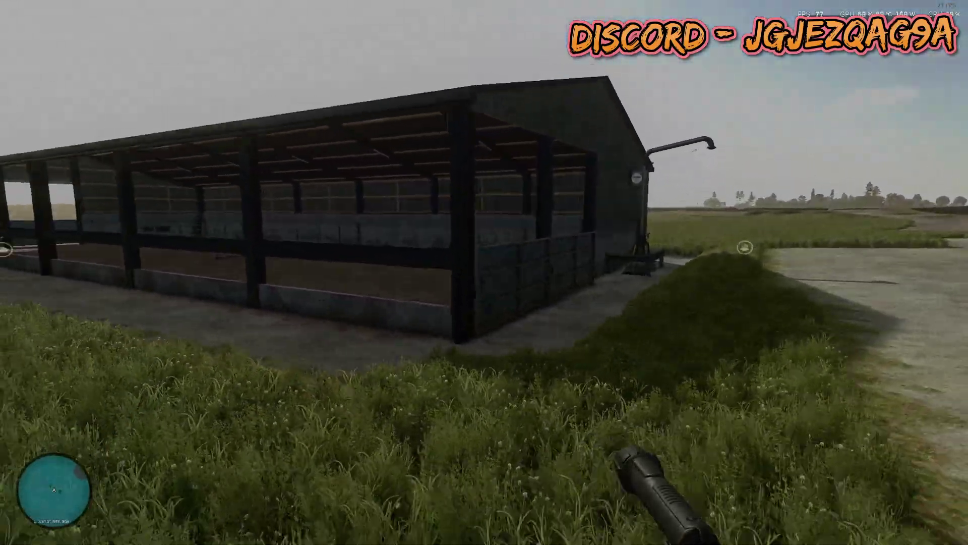
pyautogui.press('w')
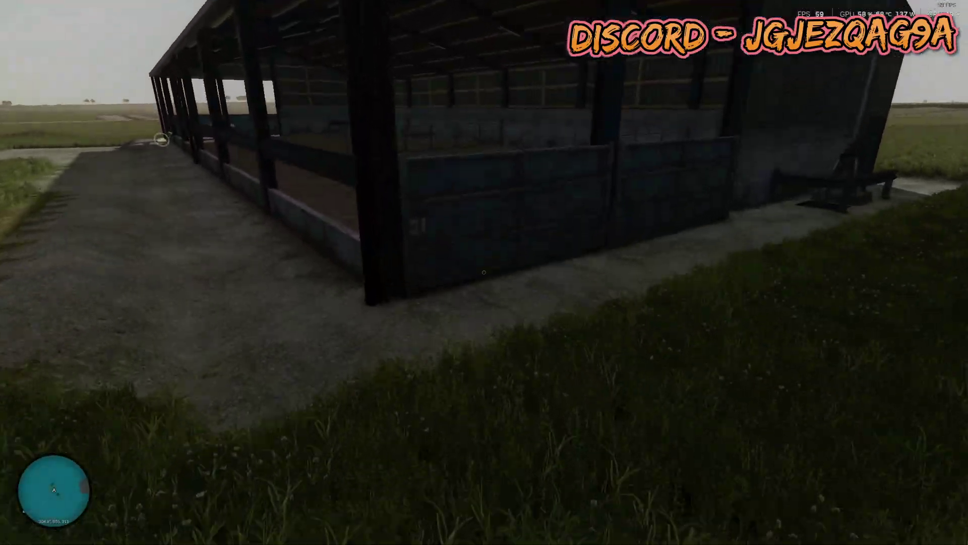
pyautogui.press('w')
pyautogui.press('r')
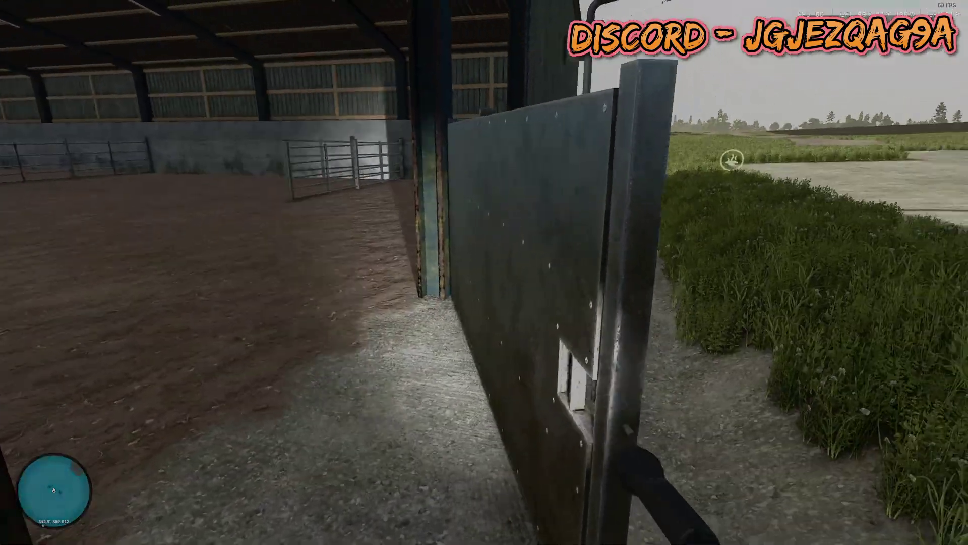
pyautogui.press('w')
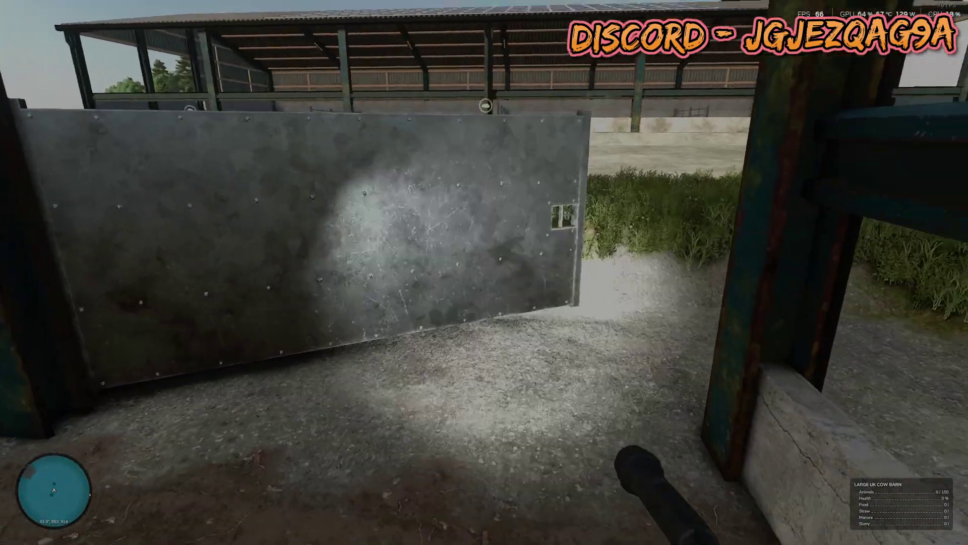
pyautogui.press('w')
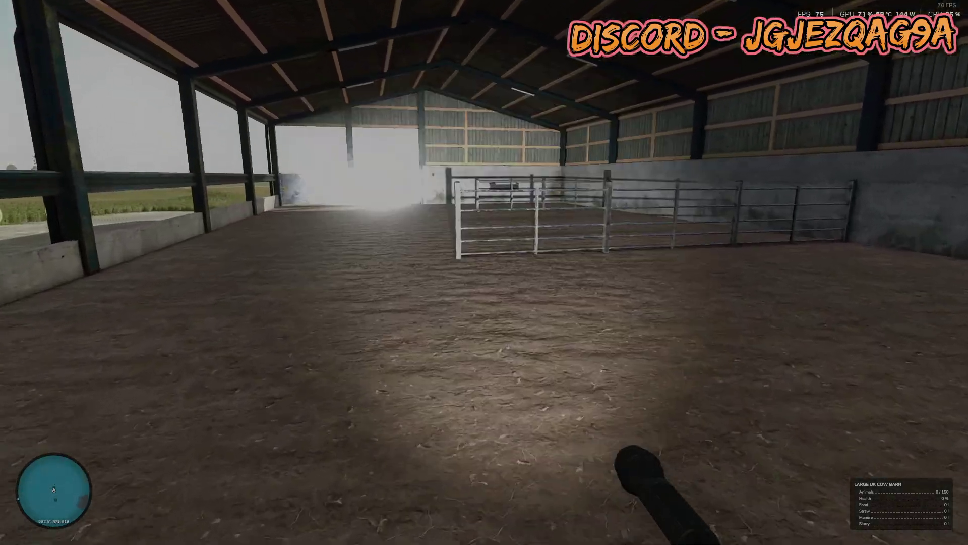
pyautogui.press('w')
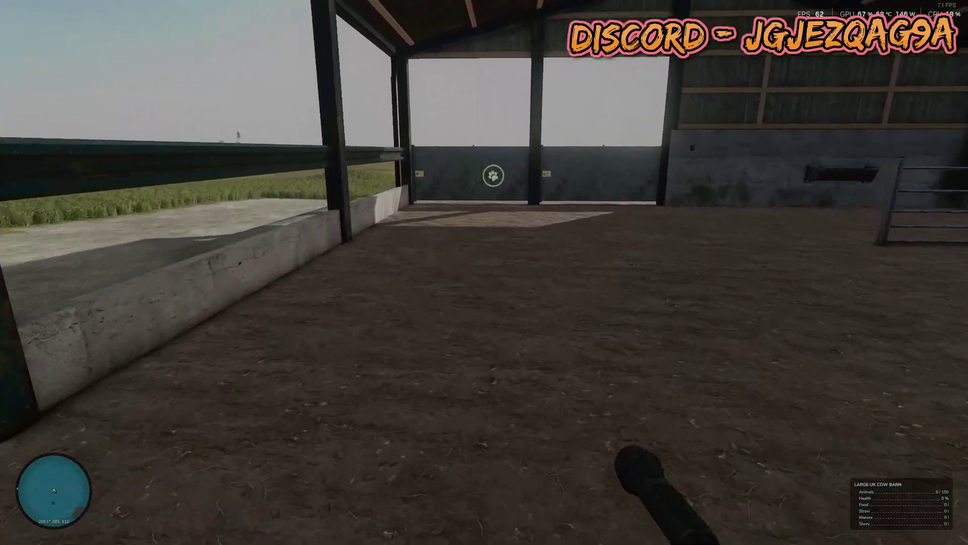
pyautogui.press('w')
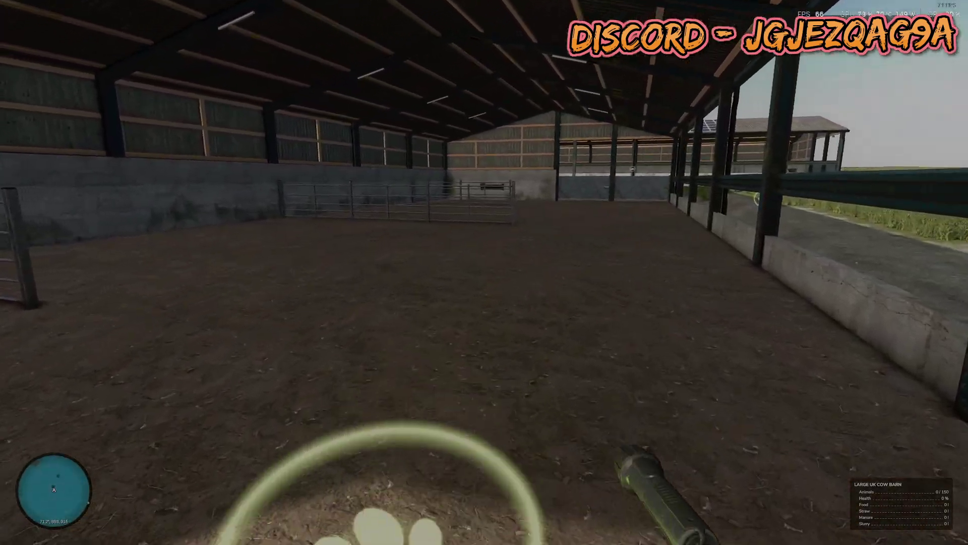
# Buy 150 Holstein cows for the barn, then return to the in-game menu
pyautogui.press('r')
pyautogui.scroll(-1, 188, 406)
pyautogui.click(189, 406)
pyautogui.click(584, 458)
pyautogui.press('Escape')
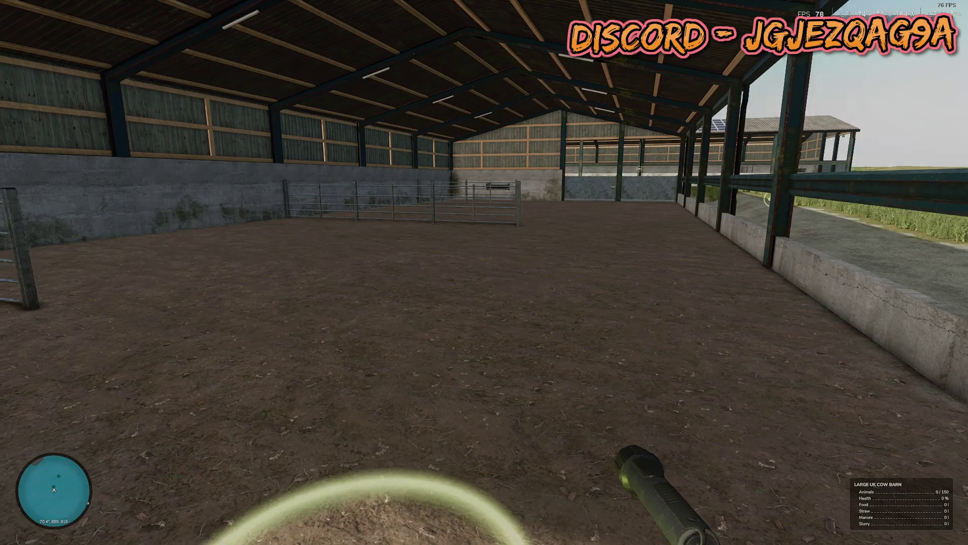
pyautogui.press('w')
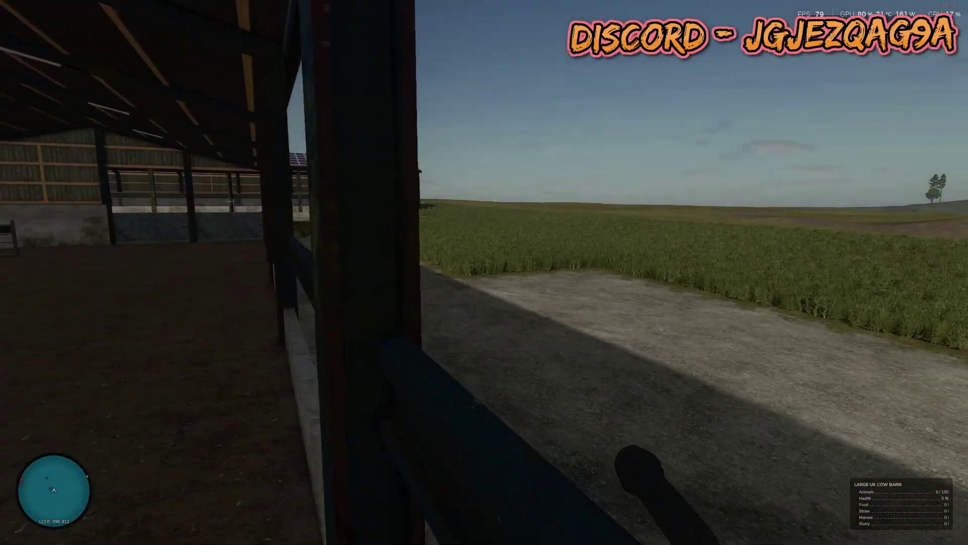
pyautogui.press('Escape')
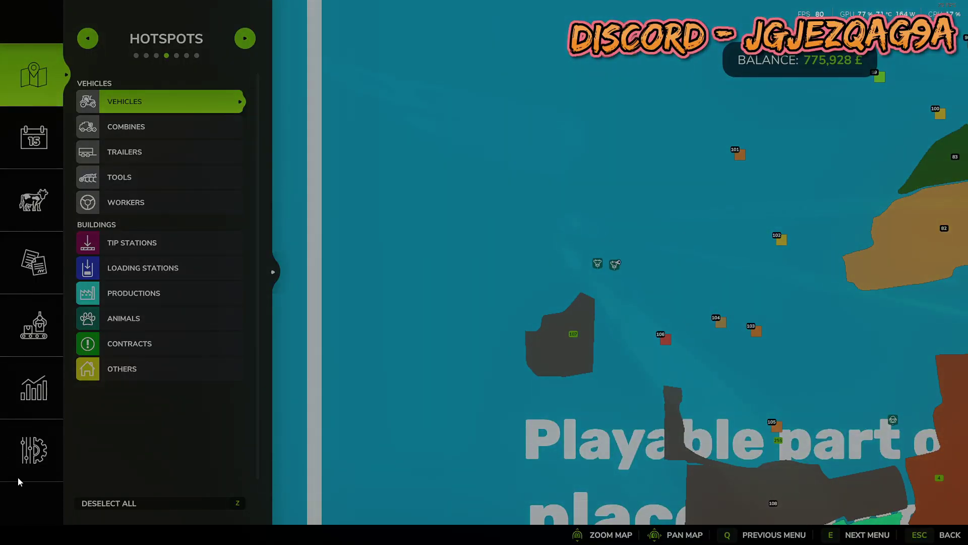
# Save the game from the pause menu's Settings page, updating savegame20
pyautogui.press('q')
pyautogui.click(247, 231)
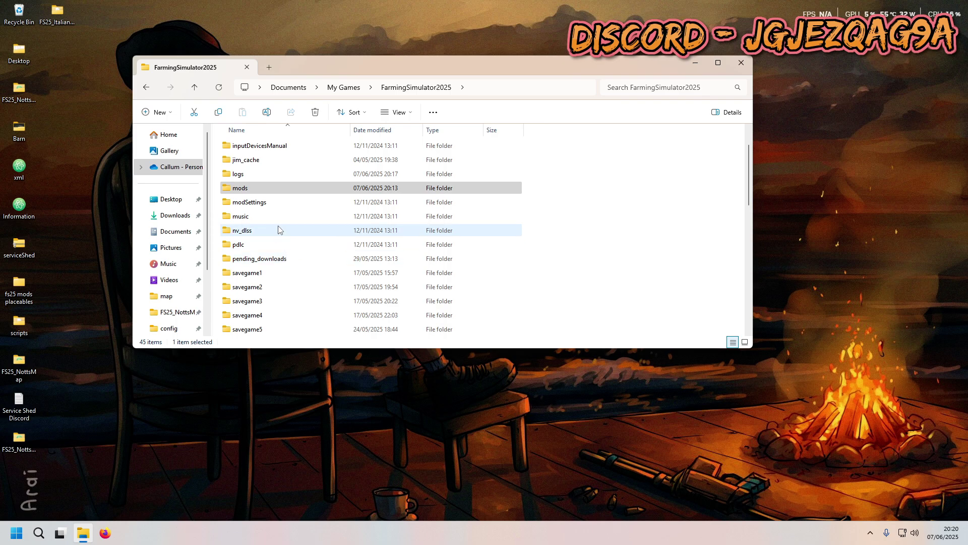
pyautogui.scroll(-10, 277, 230)
# Open placeables.xml from the savegame20 folder in Atom
pyautogui.scroll(2, 280, 242)
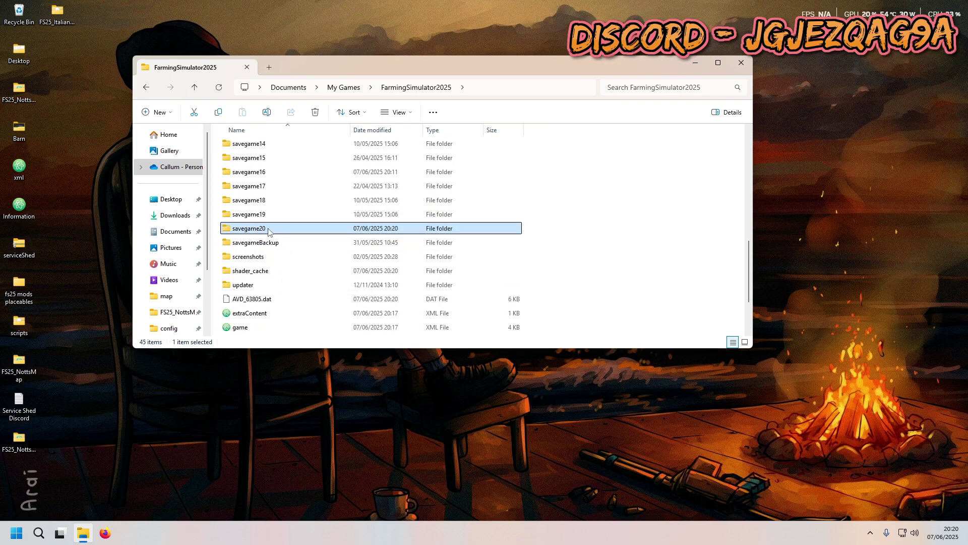
pyautogui.doubleClick(249, 228)
pyautogui.scroll(-2, 272, 216)
pyautogui.scroll(-2, 271, 218)
pyautogui.scroll(4, 286, 234)
pyautogui.scroll(-6, 292, 242)
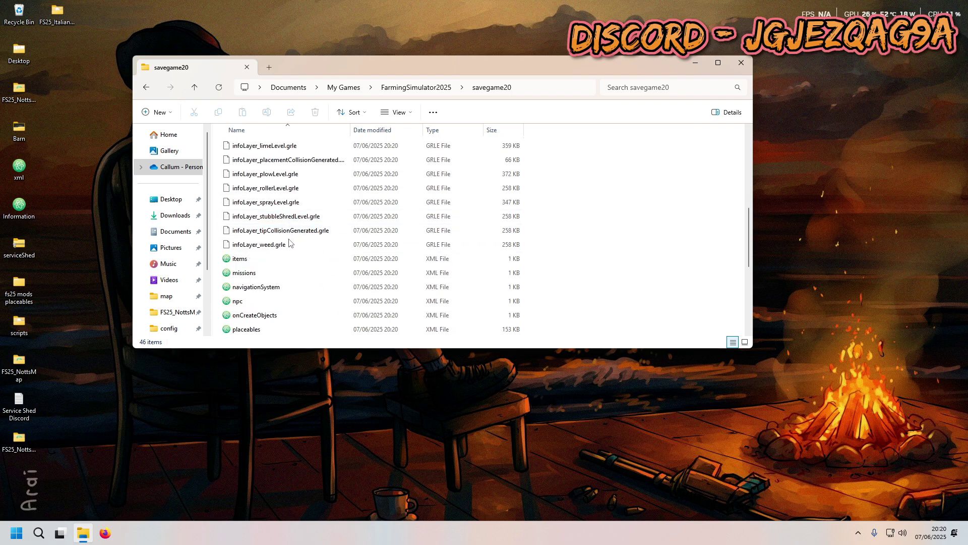
pyautogui.click(275, 288)
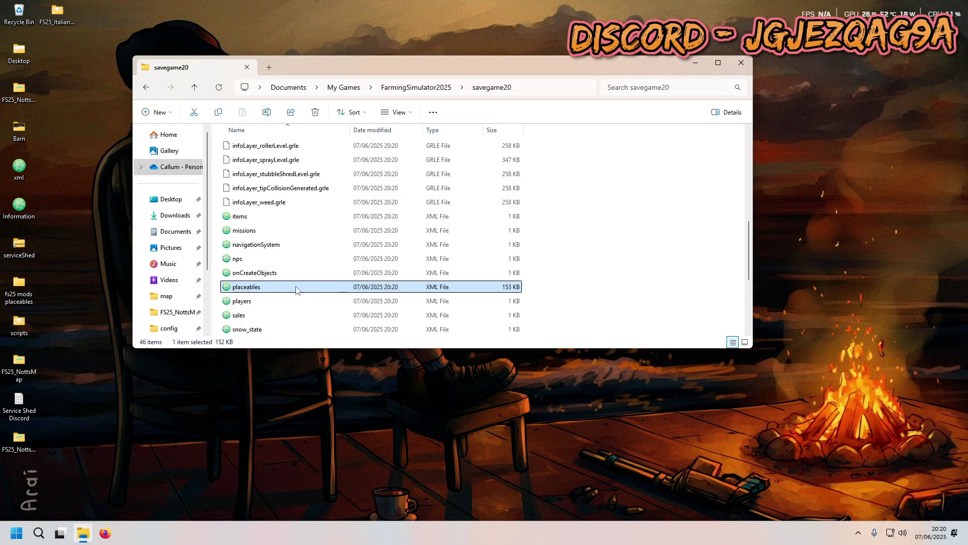
pyautogui.scroll(-20, 344, 233)
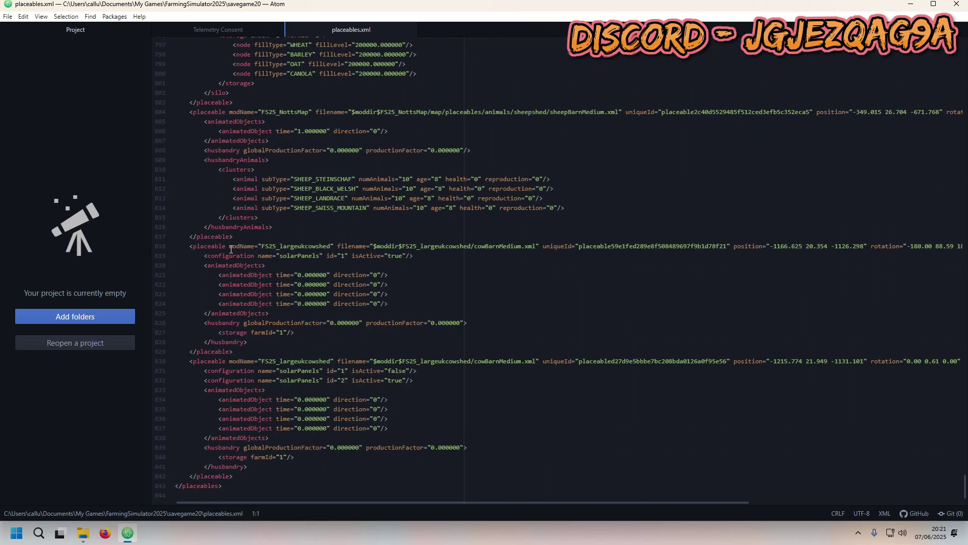
# Copy both FS25_largeukcowshed entries (lines 818–842), then return to File Explorer
pyautogui.moveTo(191, 247); pyautogui.dragTo(353, 485)
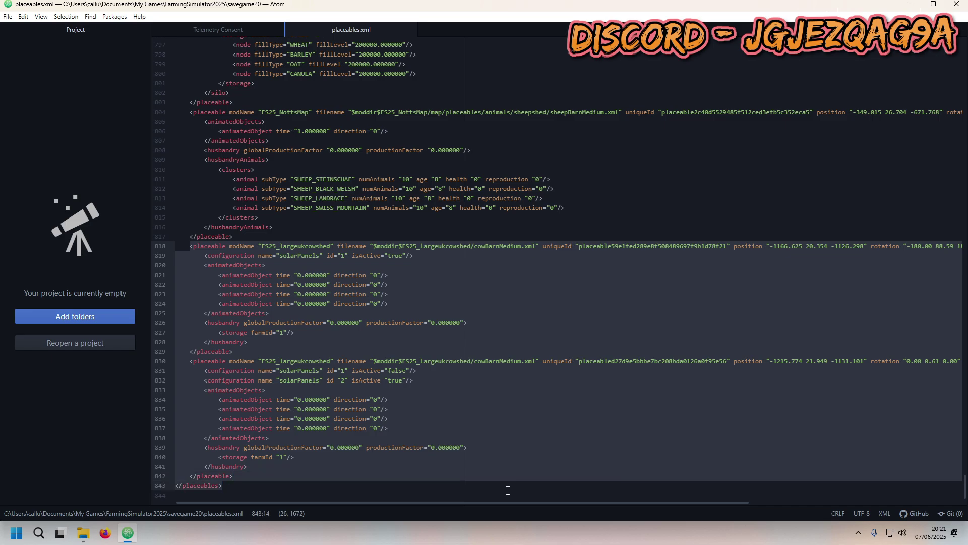
pyautogui.click(330, 469)
pyautogui.moveTo(237, 477); pyautogui.dragTo(184, 246)
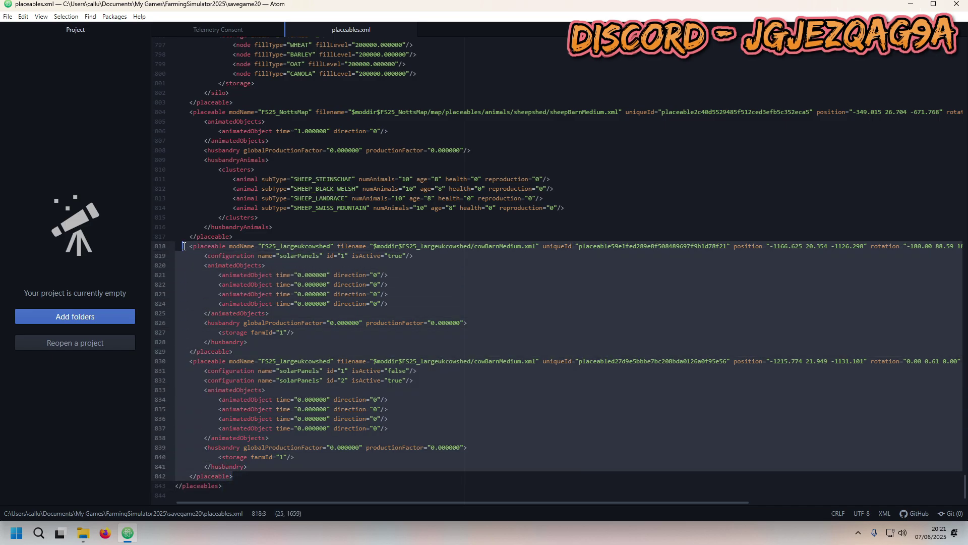
pyautogui.click(285, 331)
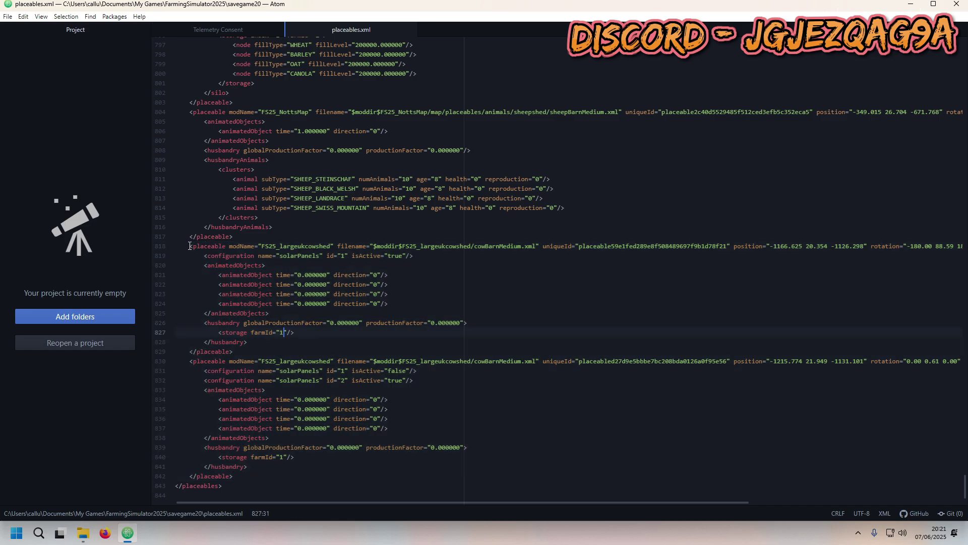
pyautogui.moveTo(198, 247); pyautogui.dragTo(254, 349)
pyautogui.hotkey('ctrl', 'c')
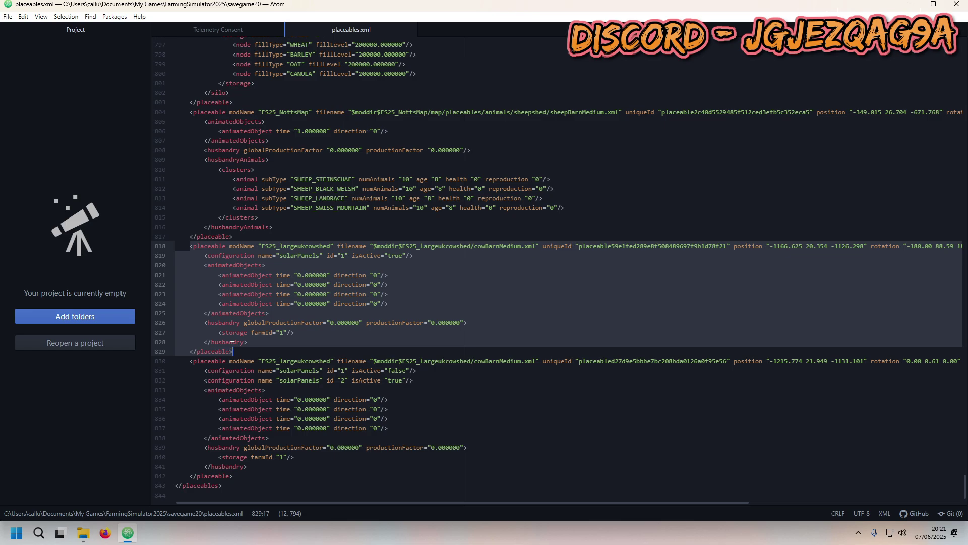
pyautogui.click(245, 311)
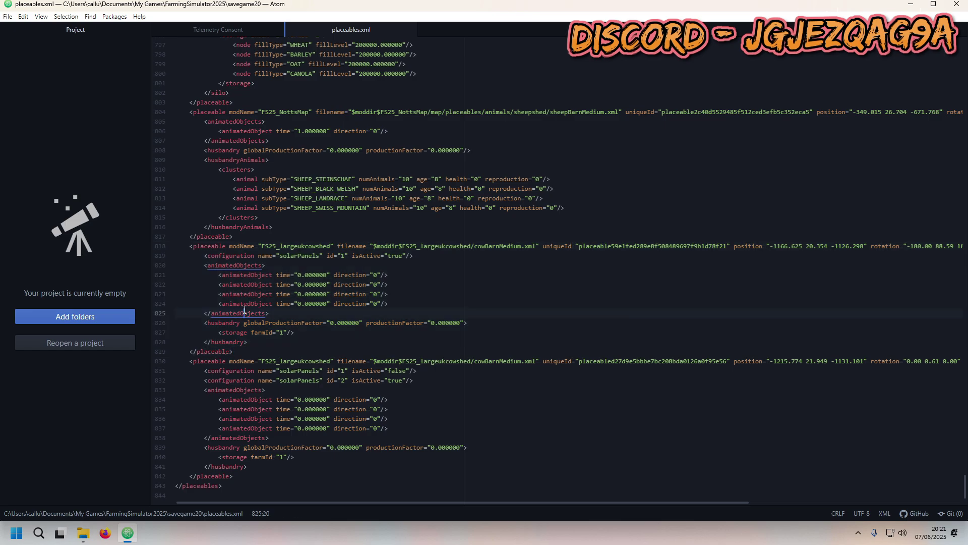
pyautogui.moveTo(190, 247); pyautogui.dragTo(233, 476)
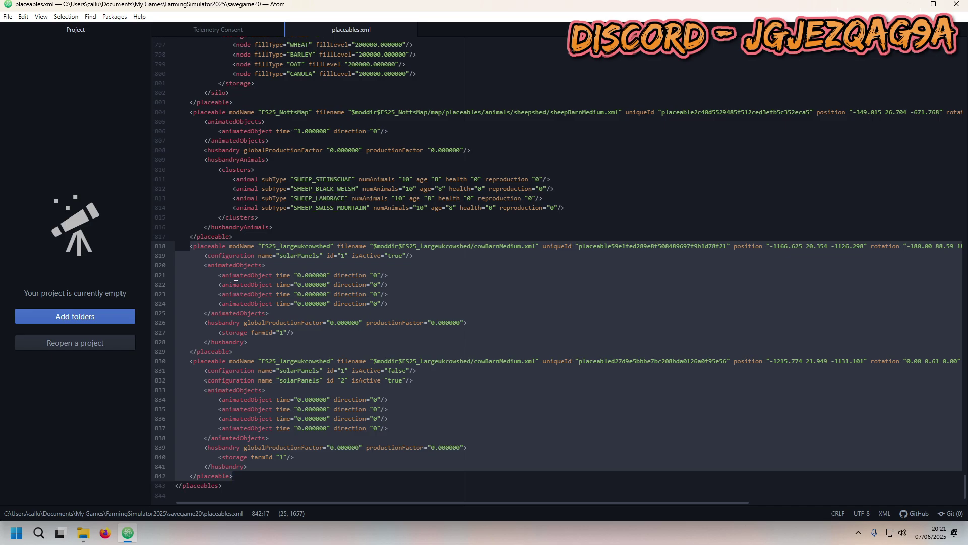
pyautogui.click(83, 533)
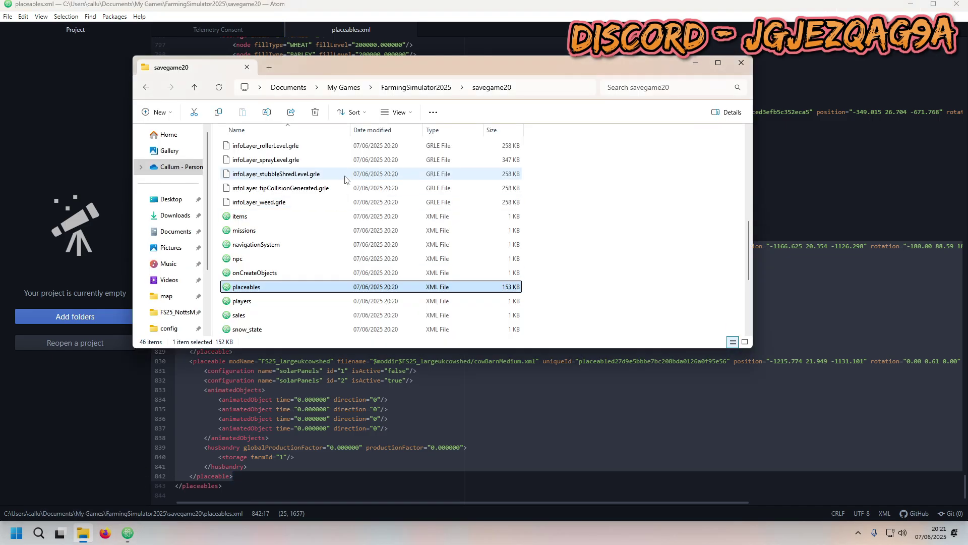
# Open placeables.xml from mods > FS25_NottsMap > map > config in Atom
pyautogui.click(414, 88)
pyautogui.scroll(10, 287, 194)
pyautogui.doubleClick(250, 230)
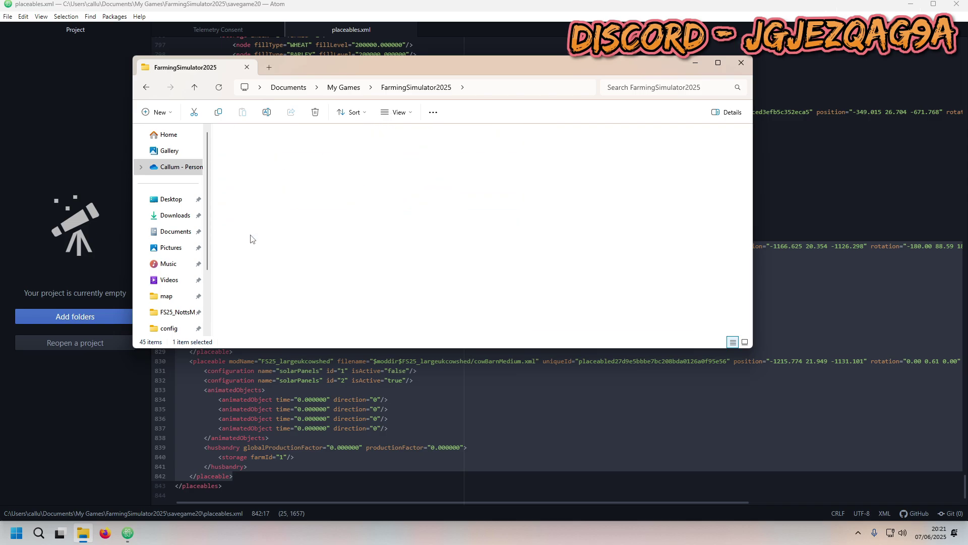
pyautogui.scroll(-1, 271, 232)
pyautogui.doubleClick(270, 244)
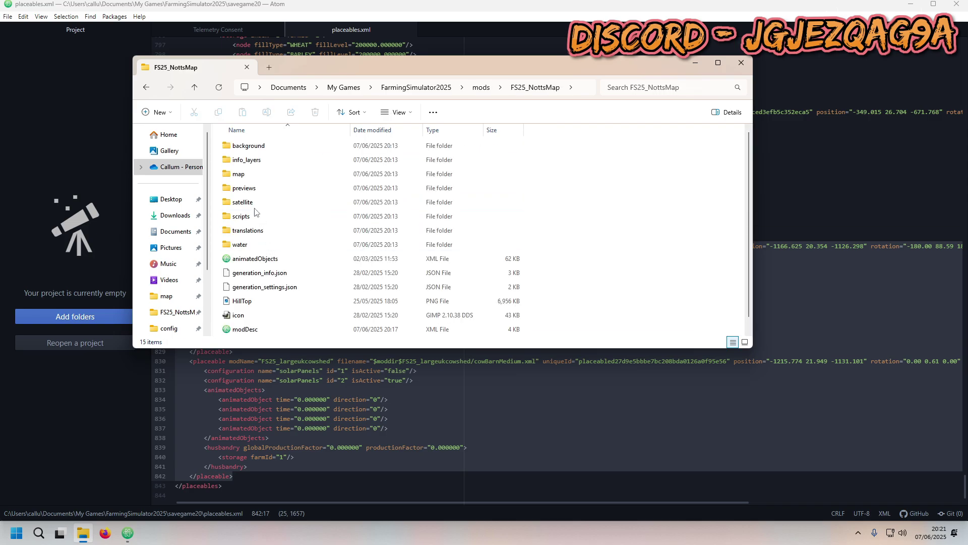
pyautogui.doubleClick(255, 174)
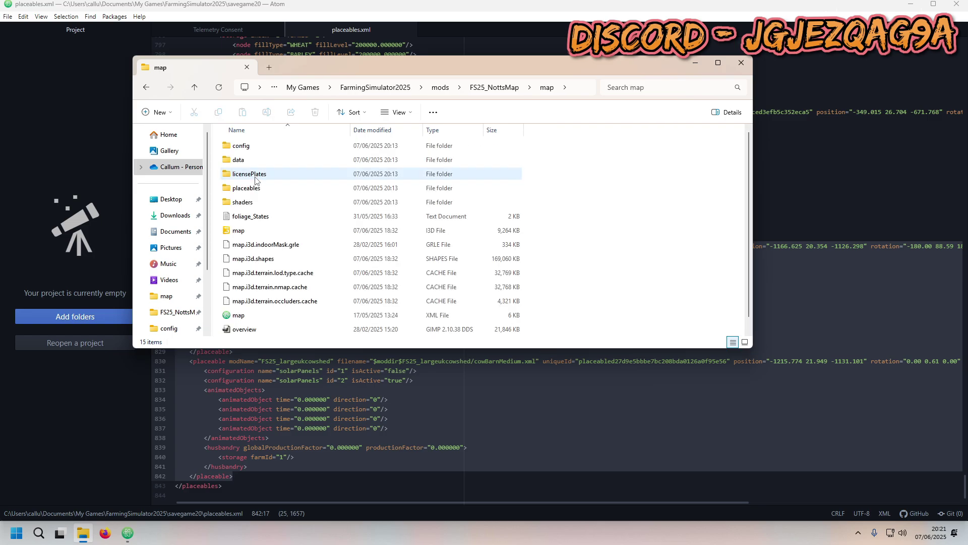
pyautogui.doubleClick(255, 147)
pyautogui.press('p')
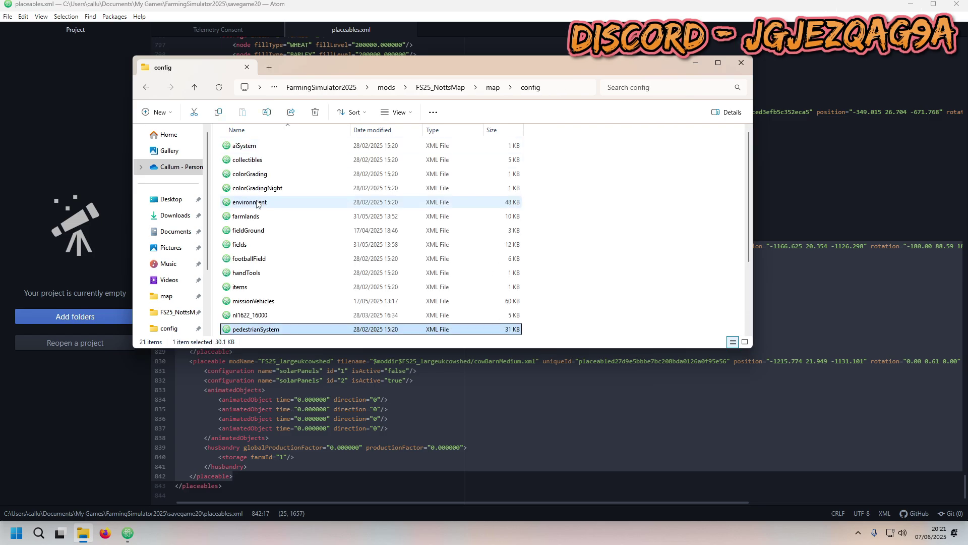
pyautogui.press('p')
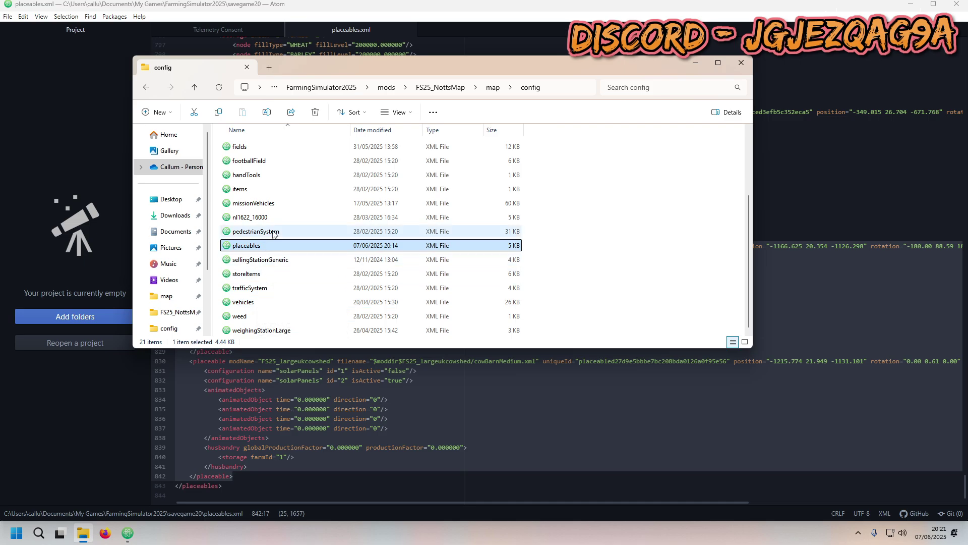
pyautogui.press('Return')
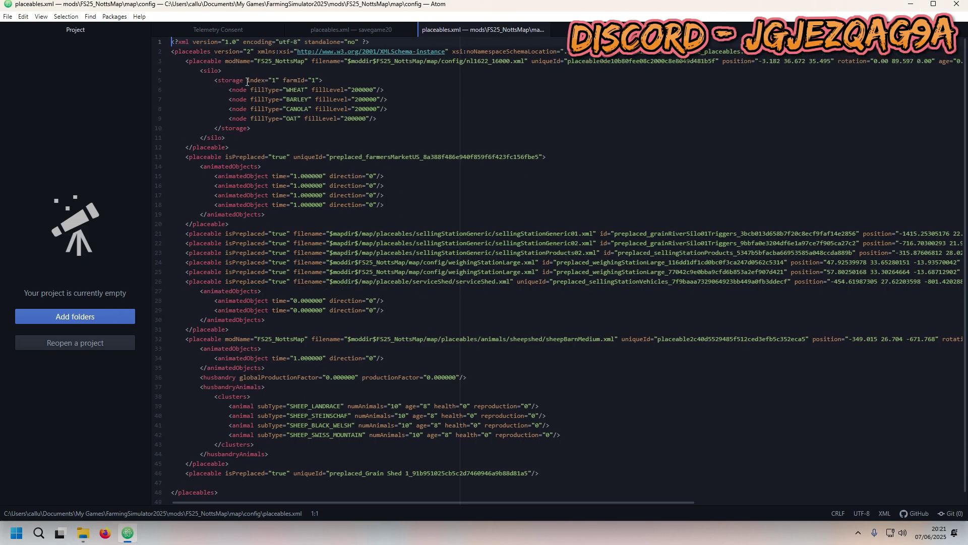
# Paste the two cowshed entries above </placeables> in the NottsMap config file, then save and close it
pyautogui.scroll(-1, 504, 172)
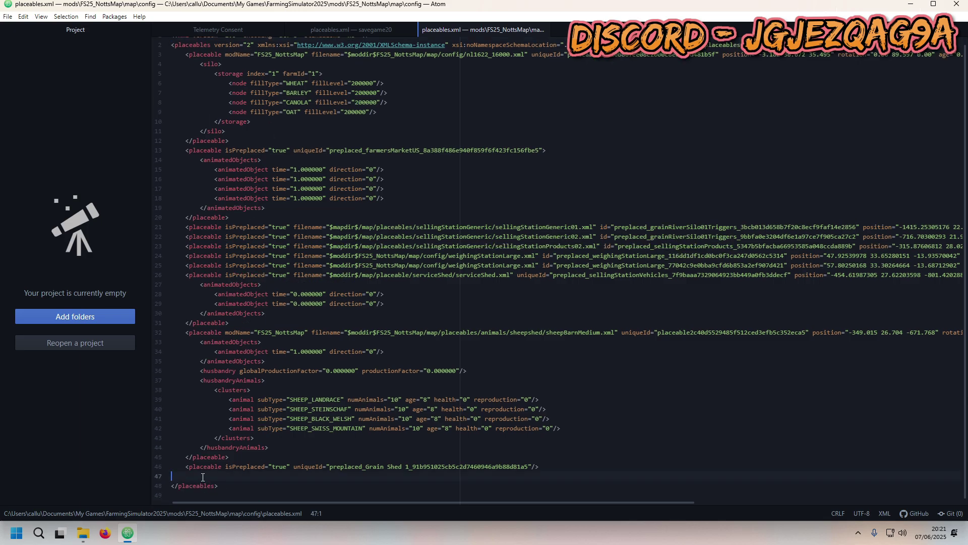
pyautogui.hotkey('ctrl', 'v')
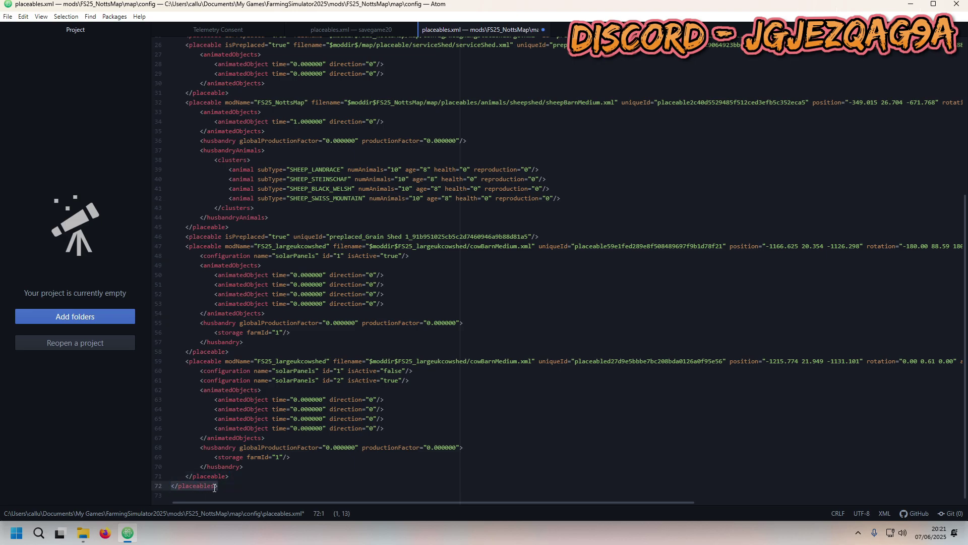
pyautogui.moveTo(236, 479); pyautogui.dragTo(144, 235)
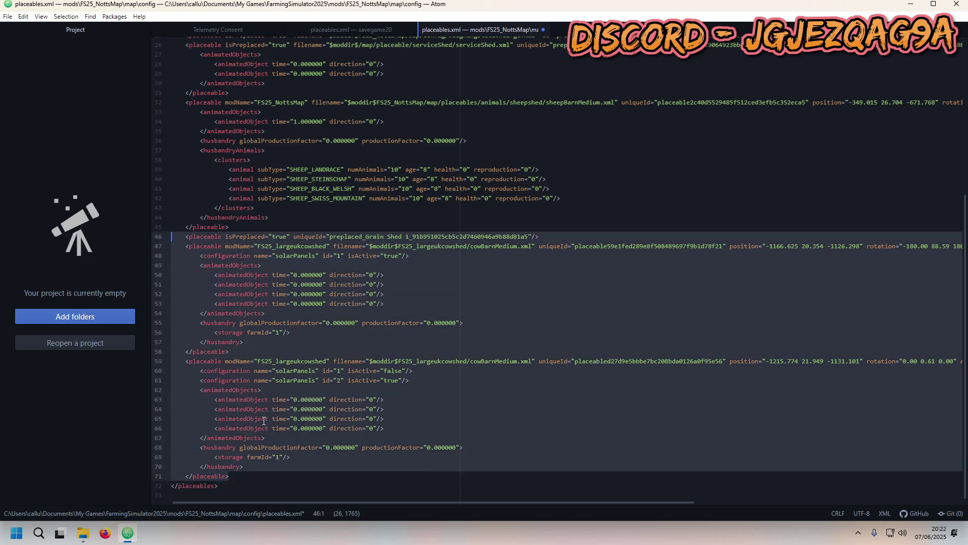
pyautogui.click(382, 399)
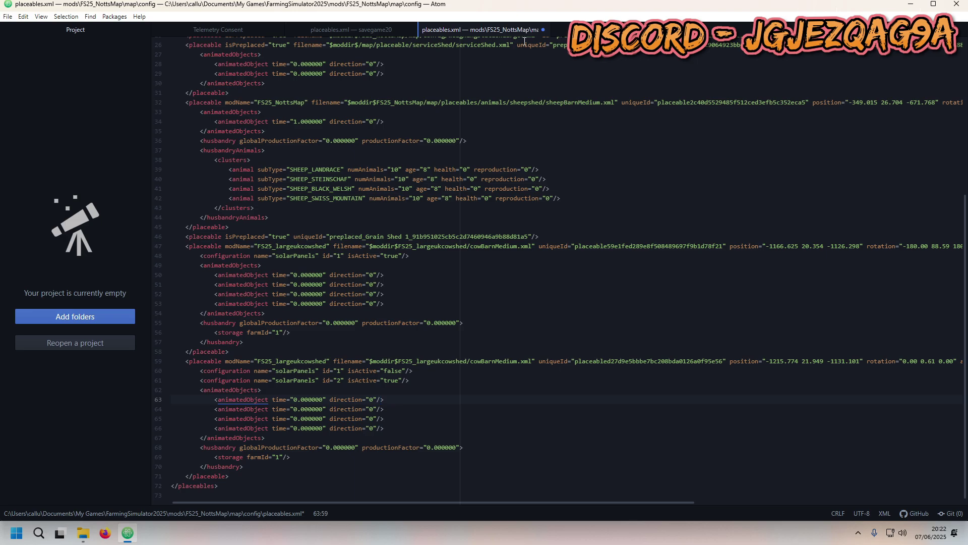
pyautogui.hotkey('ctrl', 's')
pyautogui.click(542, 31)
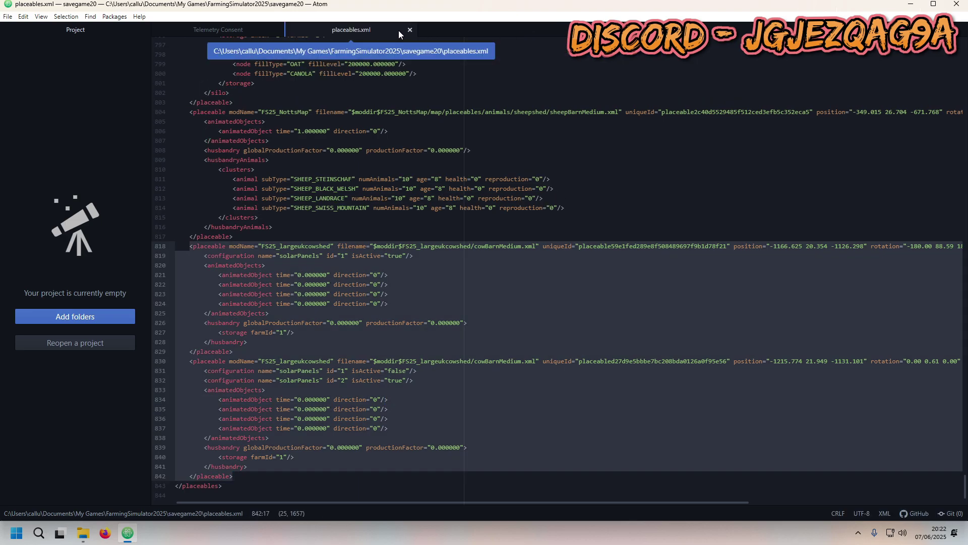
# Close Atom and return to the FarmingSimulator2025 folder
pyautogui.click(410, 30)
pyautogui.click(956, 4)
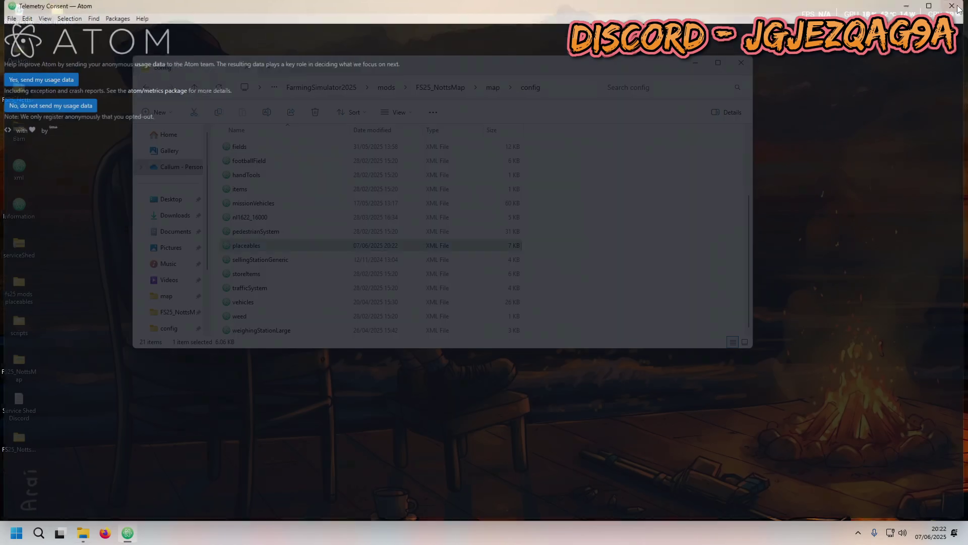
pyautogui.click(387, 87)
pyautogui.click(418, 87)
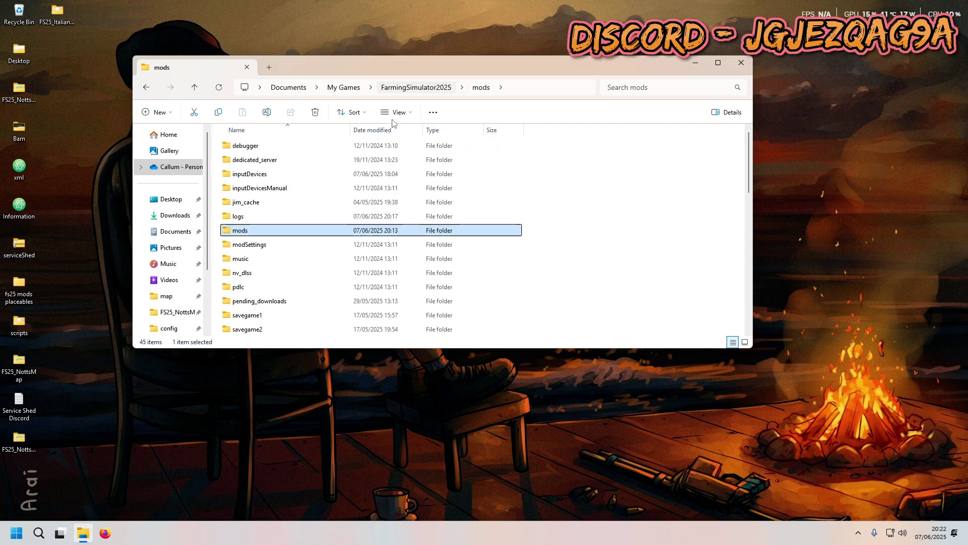
# Copy savegame20's terrain.heightmap file, then go into the mods folder
pyautogui.scroll(2, 257, 252)
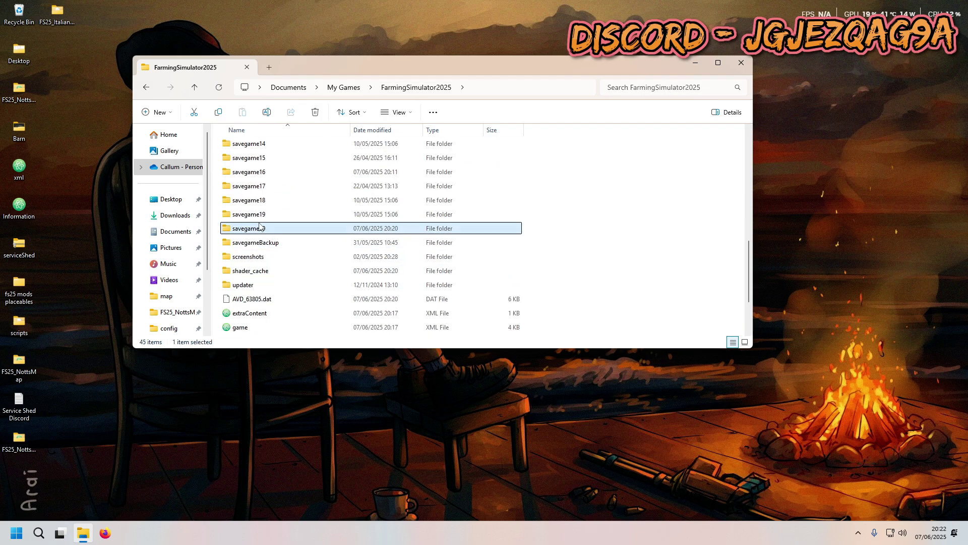
pyautogui.doubleClick(259, 226)
pyautogui.scroll(-10, 261, 242)
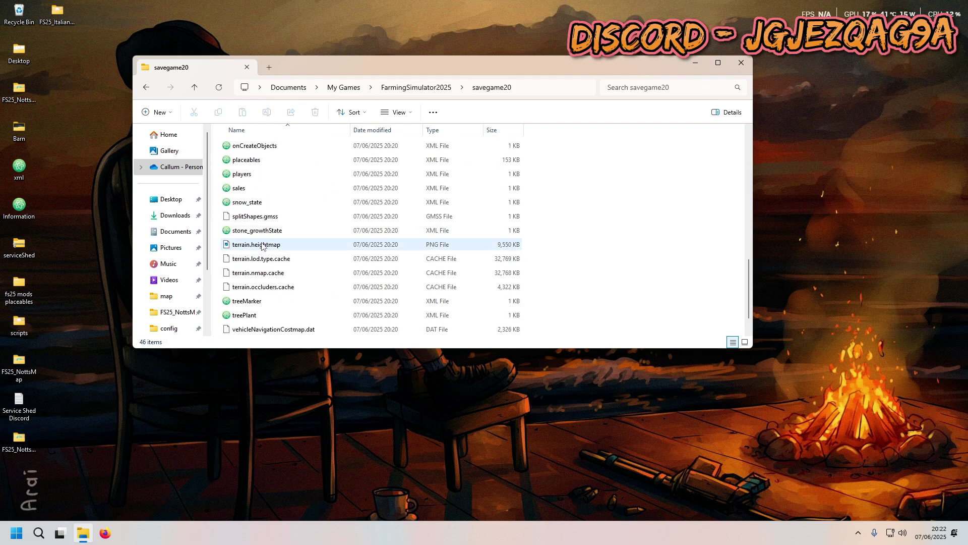
pyautogui.click(262, 245)
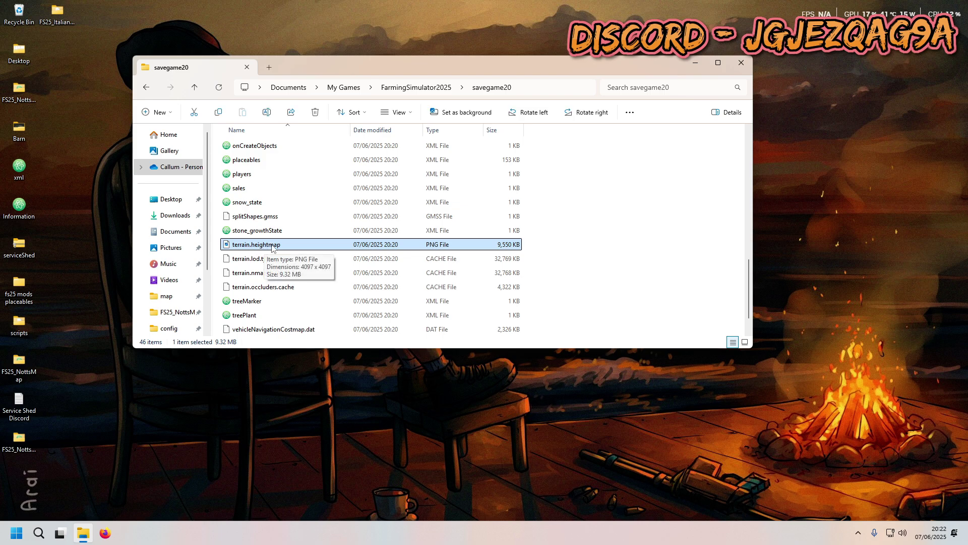
pyautogui.hotkey('ctrl', 'c')
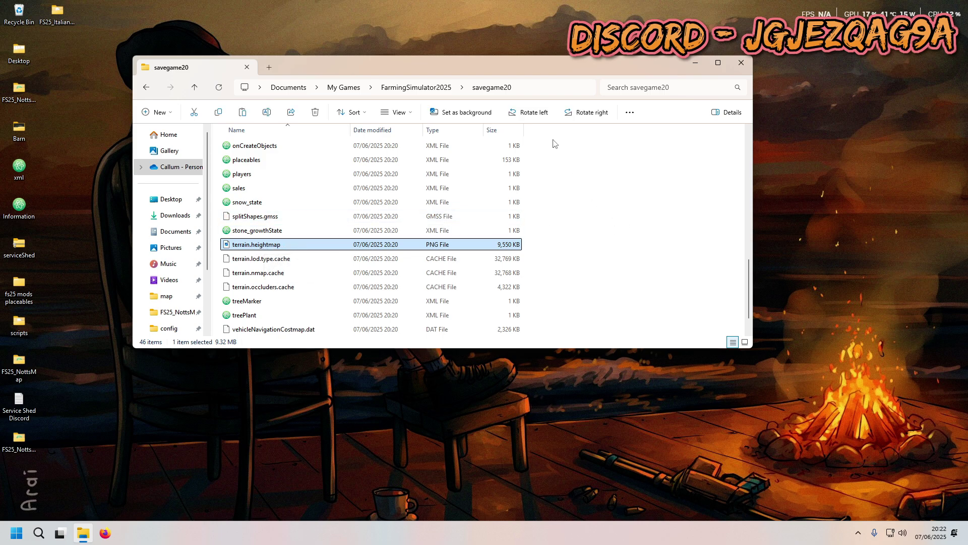
pyautogui.click(421, 87)
pyautogui.doubleClick(278, 227)
# Delete the existing dem file in FS25_NottsMap > map > data
pyautogui.scroll(-1, 282, 241)
pyautogui.doubleClick(281, 244)
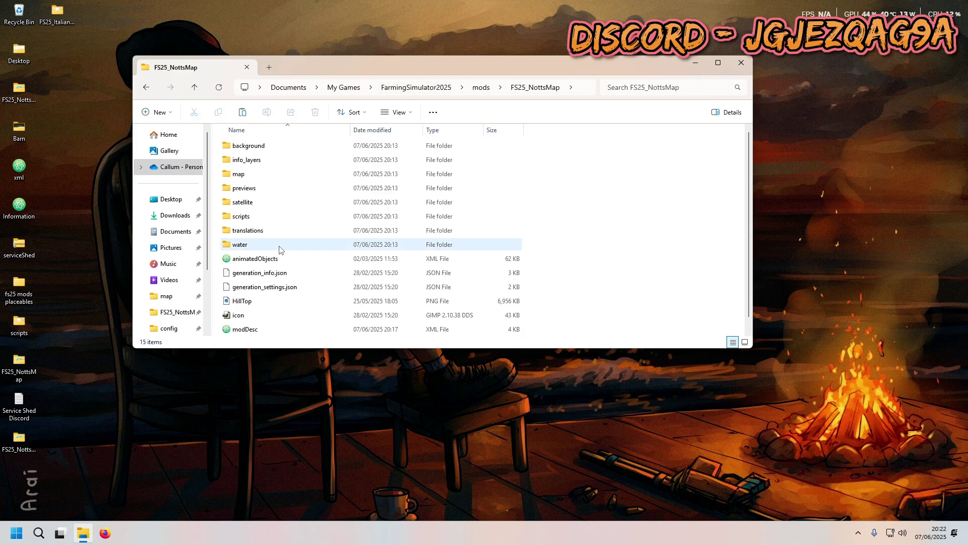
pyautogui.doubleClick(253, 174)
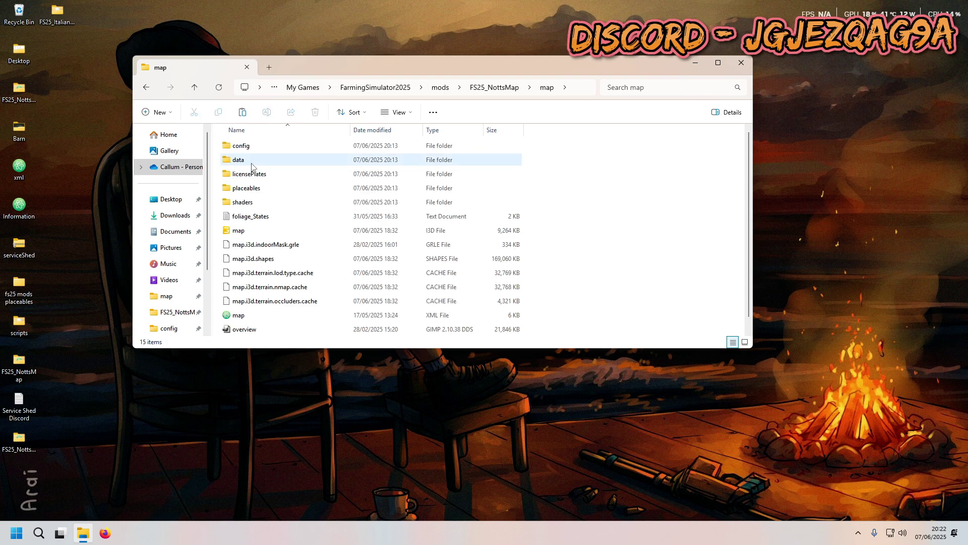
pyautogui.doubleClick(252, 160)
pyautogui.scroll(-3, 475, 170)
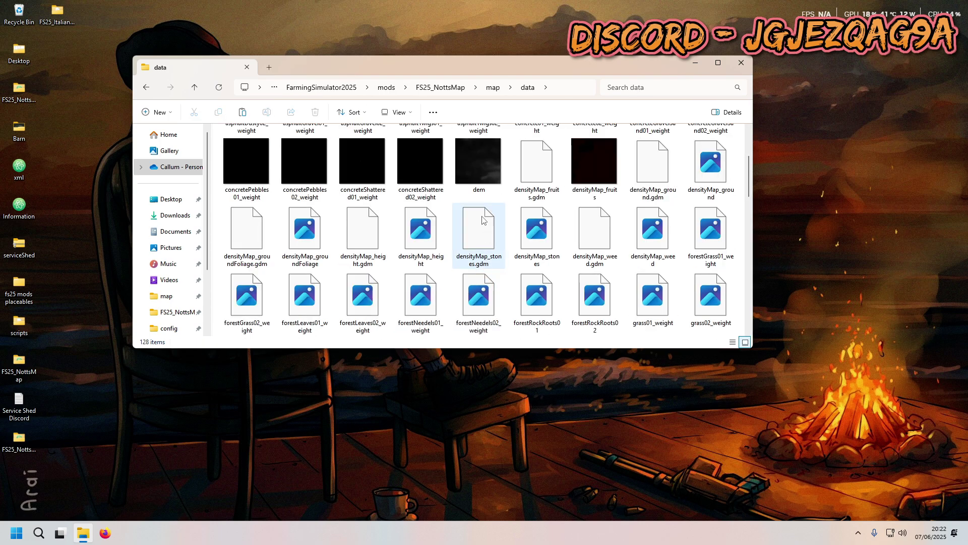
pyautogui.click(476, 171)
pyautogui.press('Delete')
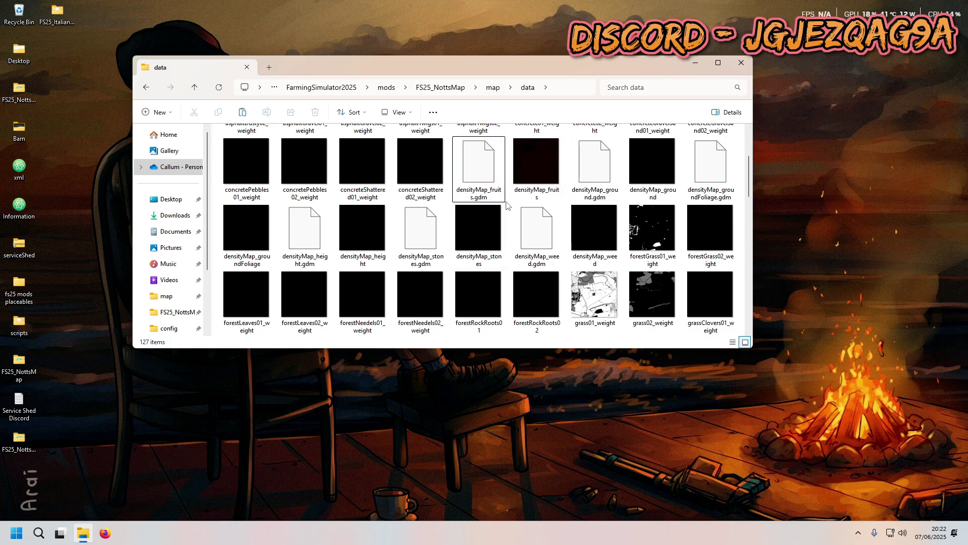
# Paste terrain.heightmap into the data folder and rename it to dem
pyautogui.hotkey('ctrl', 'v')
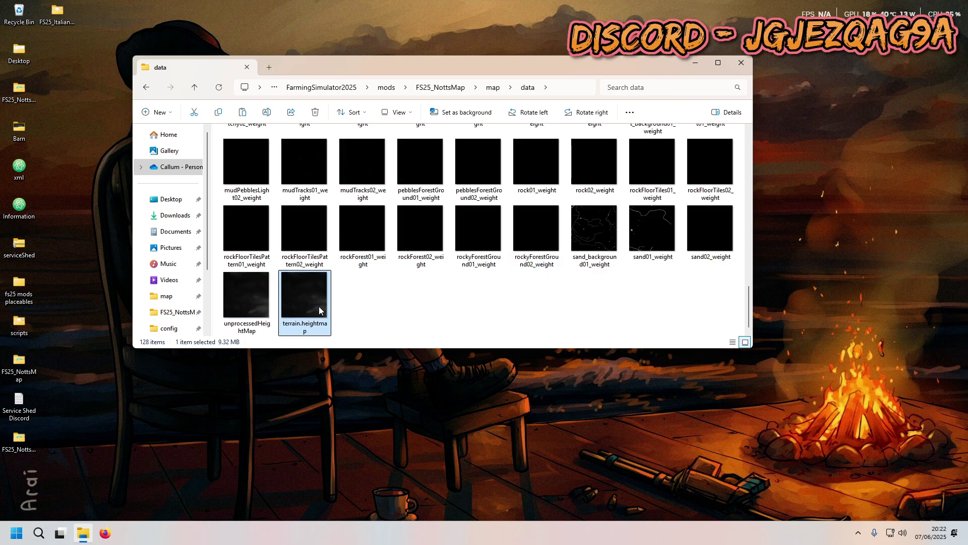
pyautogui.rightClick(305, 314)
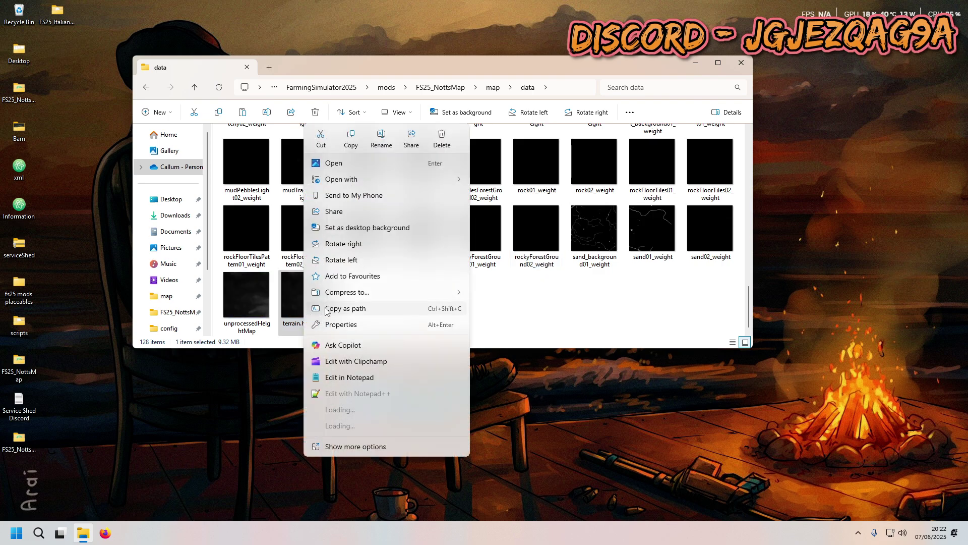
pyautogui.click(382, 145)
pyautogui.write('dem')
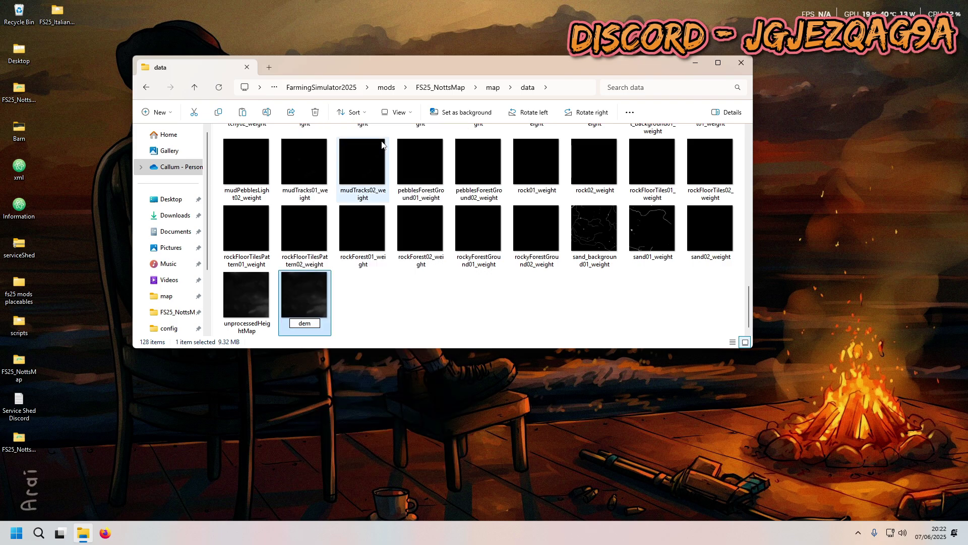
pyautogui.press('Return')
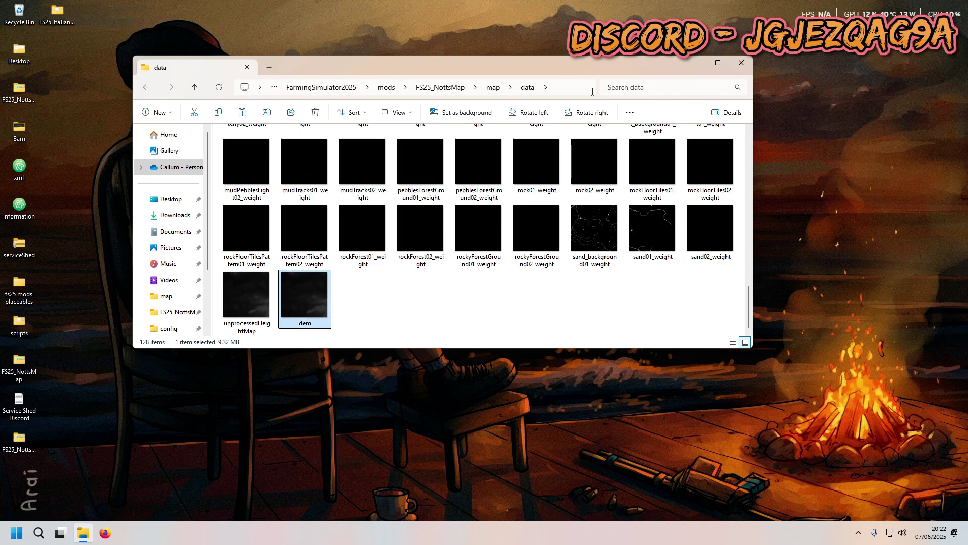
pyautogui.click(652, 303)
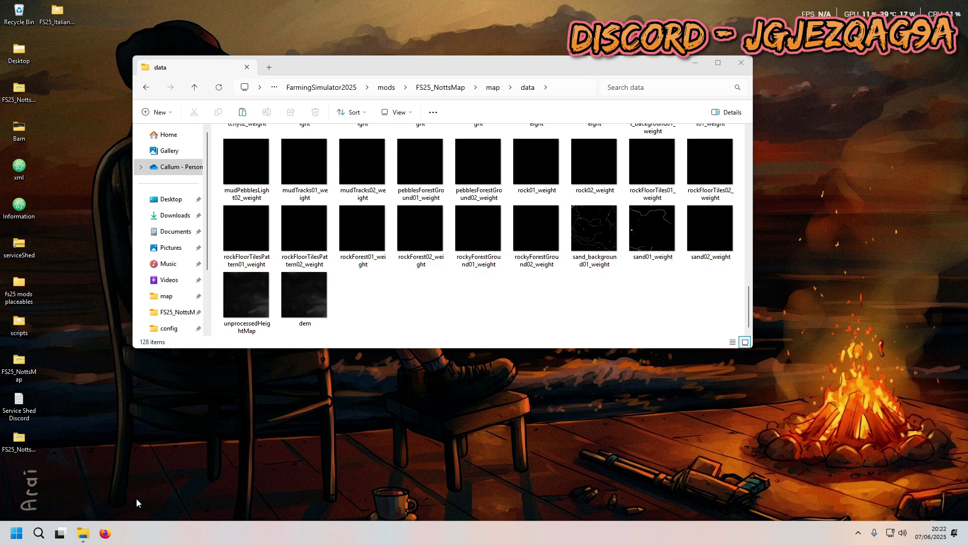
# Go back up to the FS25_NottsMap folder
pyautogui.click(440, 87)
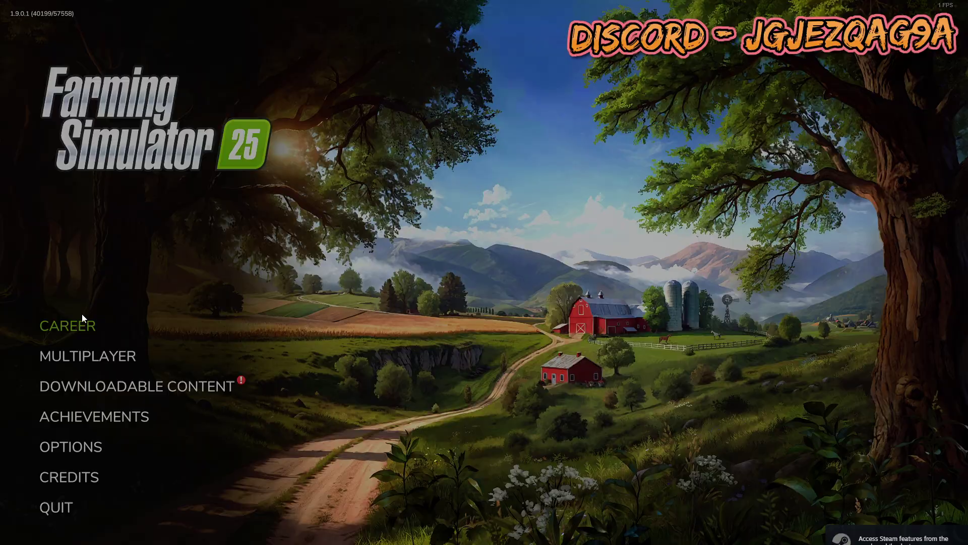
# Skip the intro and start a new career in empty save slot 14
pyautogui.click(76, 323)
pyautogui.scroll(-10, 343, 280)
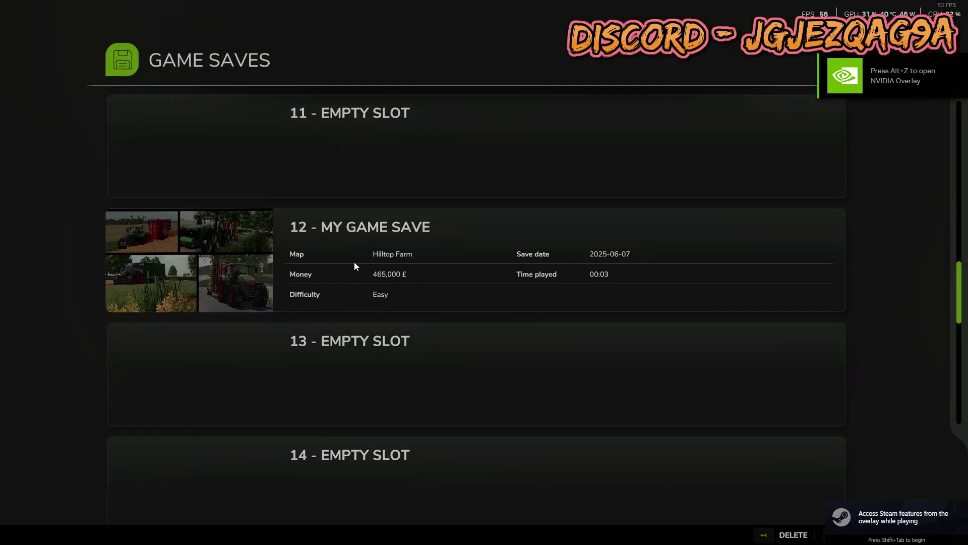
pyautogui.scroll(-2, 356, 272)
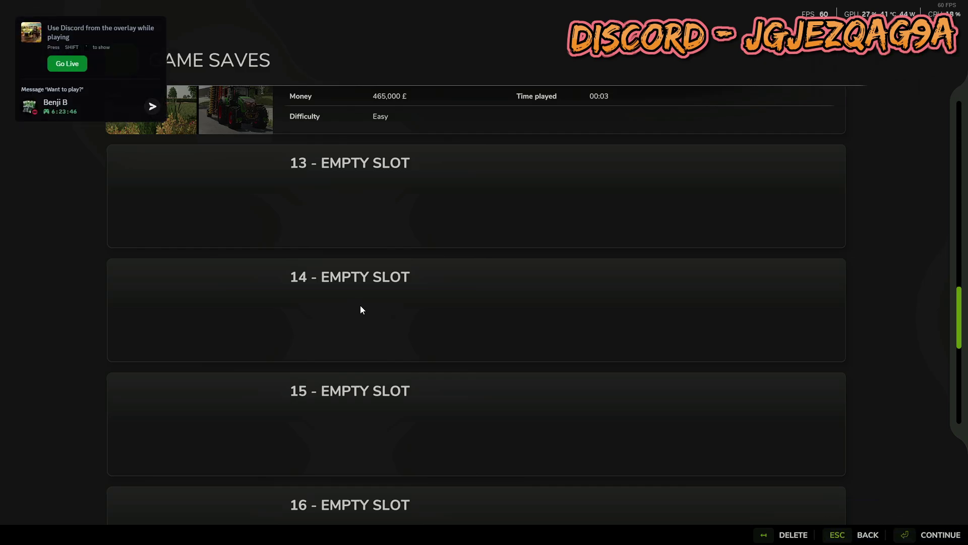
pyautogui.click(342, 301)
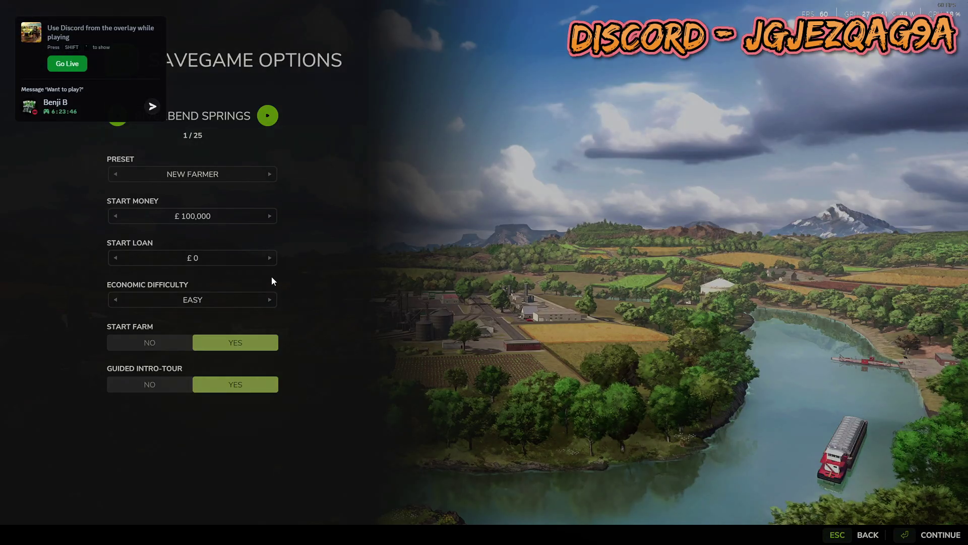
# Choose the Hilltop Farm map with £1,000,000 start money and Intro-Tour off, then continue
pyautogui.click(120, 124)
pyautogui.click(120, 124)
pyautogui.click(120, 124)
pyautogui.click(119, 124)
pyautogui.click(119, 124)
pyautogui.click(119, 124)
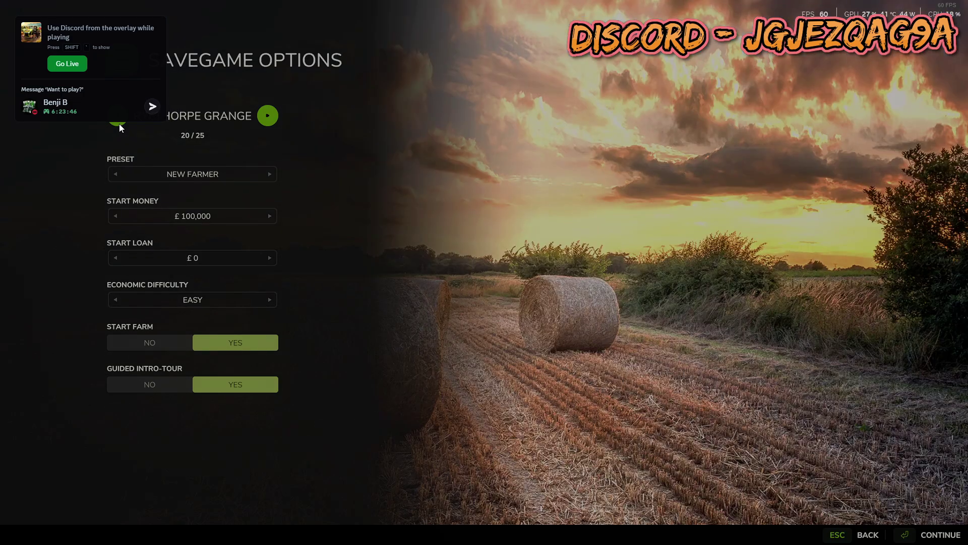
pyautogui.click(120, 124)
pyautogui.click(119, 124)
pyautogui.click(119, 123)
pyautogui.click(119, 123)
pyautogui.click(119, 123)
pyautogui.click(119, 123)
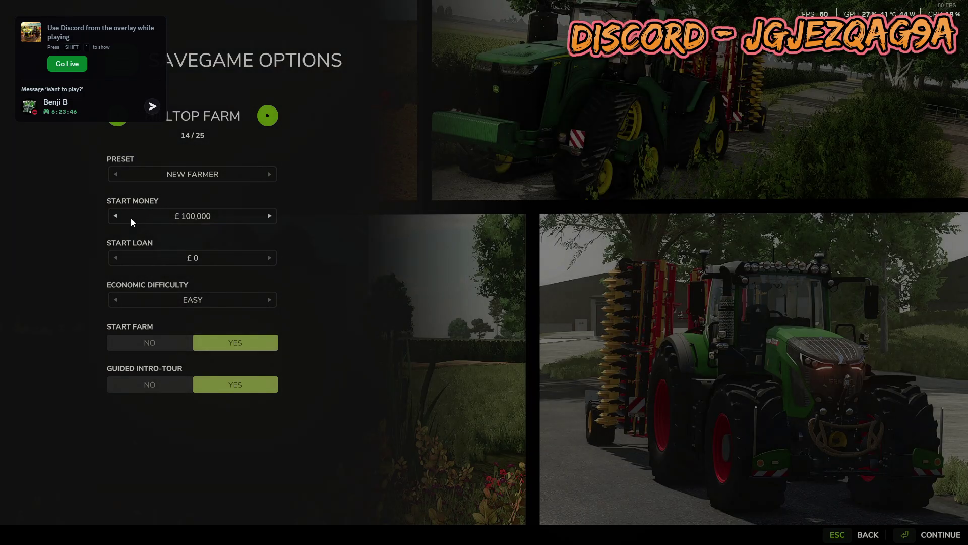
pyautogui.click(116, 216)
pyautogui.click(154, 388)
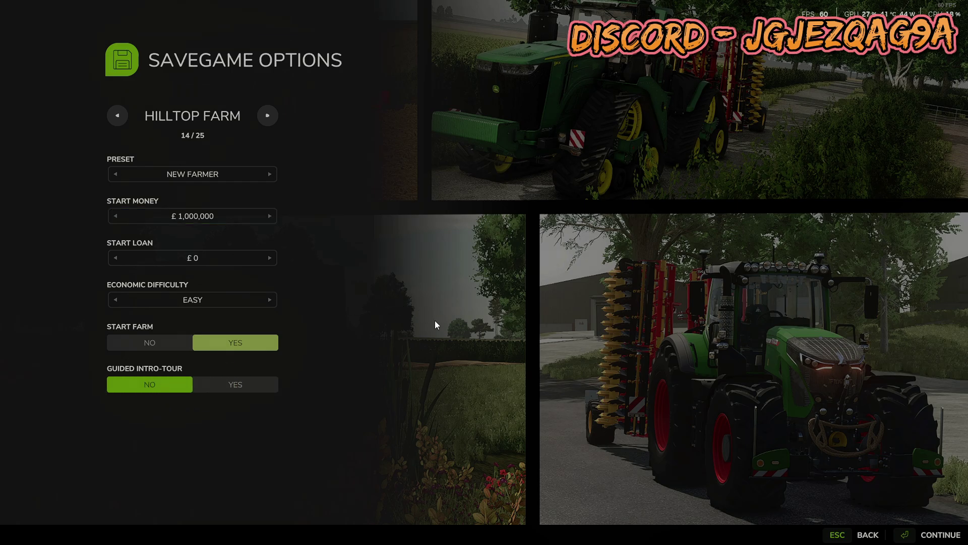
pyautogui.press('Return')
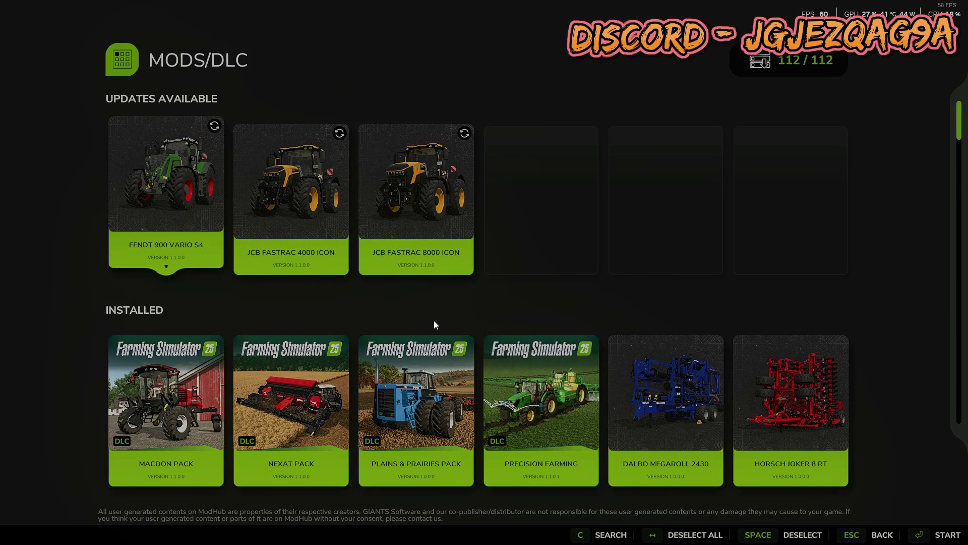
# Deselect all mods, enable only FS25_Hill_Top_Farm, and accept adding the required Large UK Cow Barn
pyautogui.press('Tab')
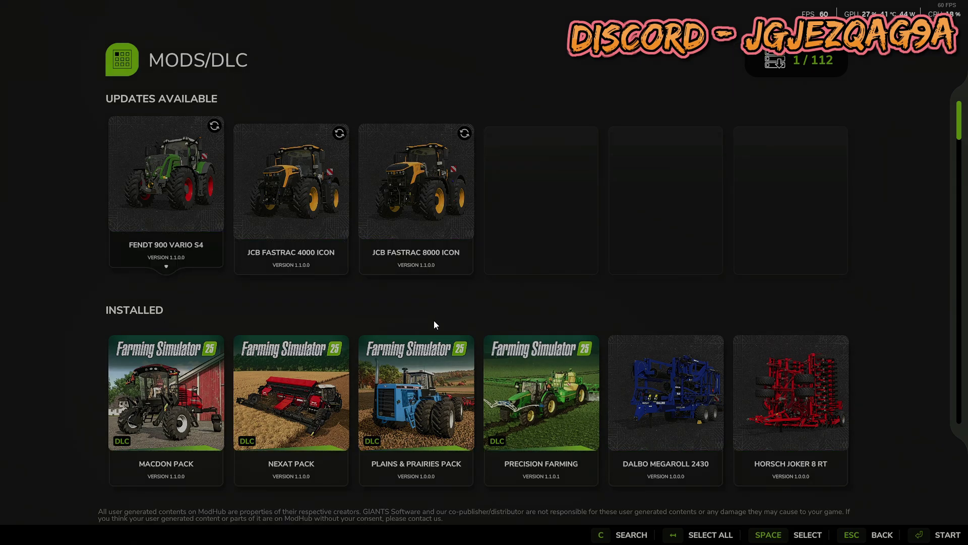
pyautogui.press('Return')
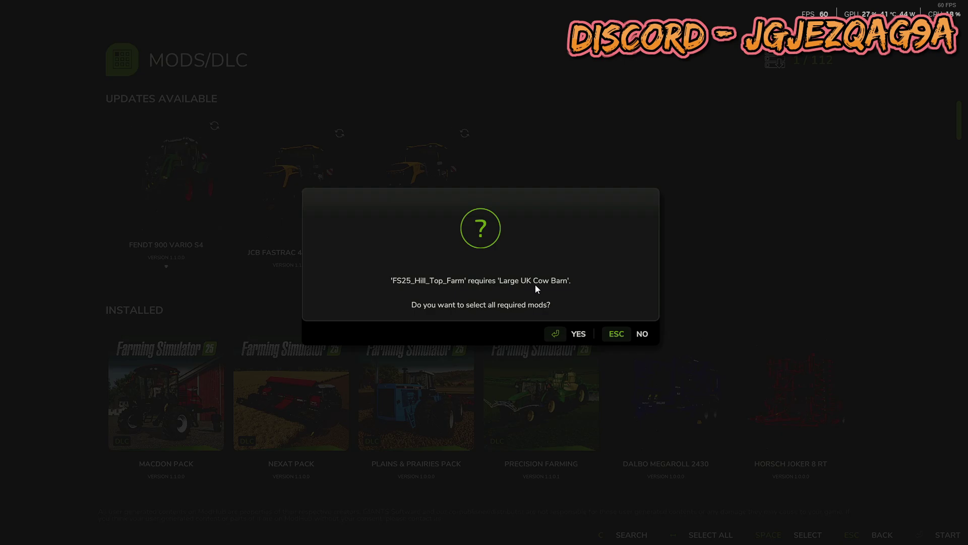
pyautogui.press('Return')
pyautogui.press('Return')
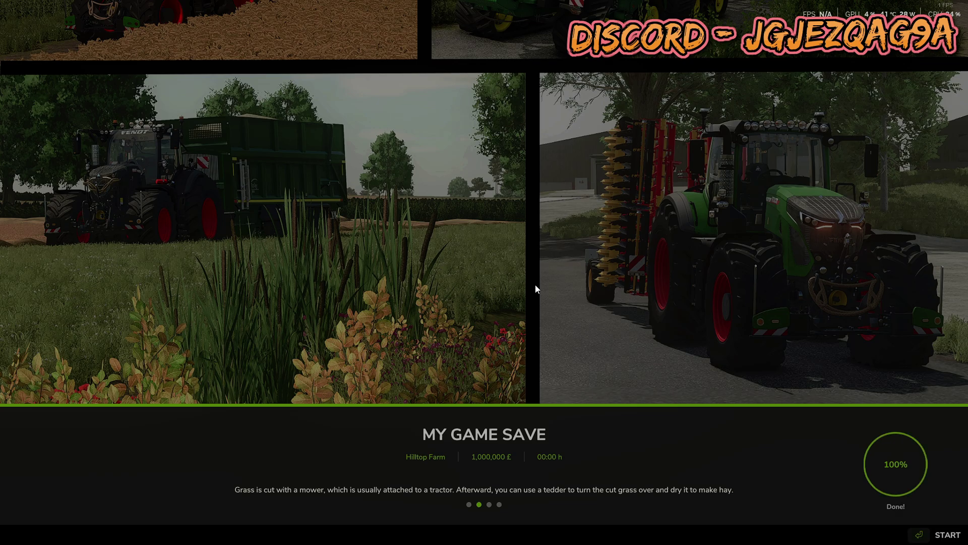
# Start the Hilltop Farm save and teleport to the Large UK Cow Barn from the map
pyautogui.press('Return')
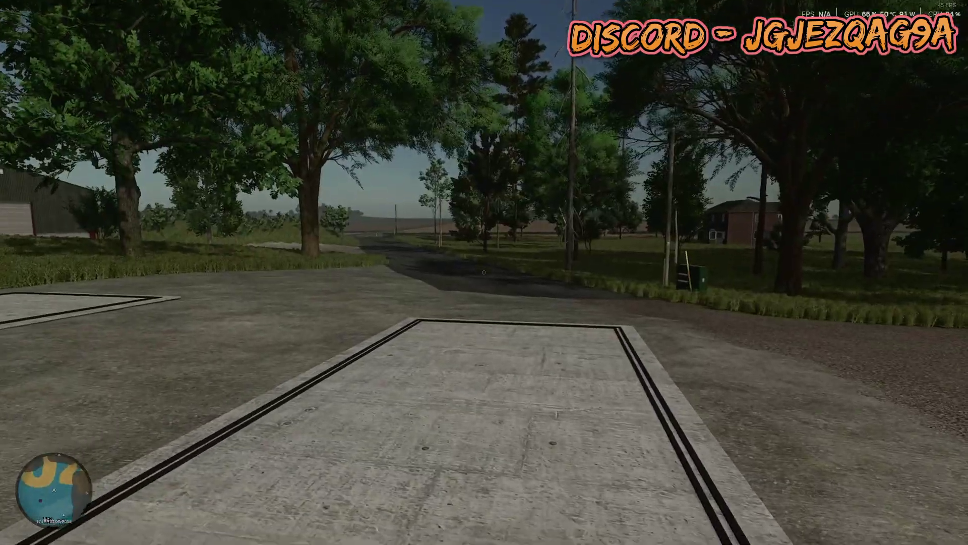
pyautogui.press('Escape')
pyautogui.moveTo(476, 109); pyautogui.dragTo(738, 354)
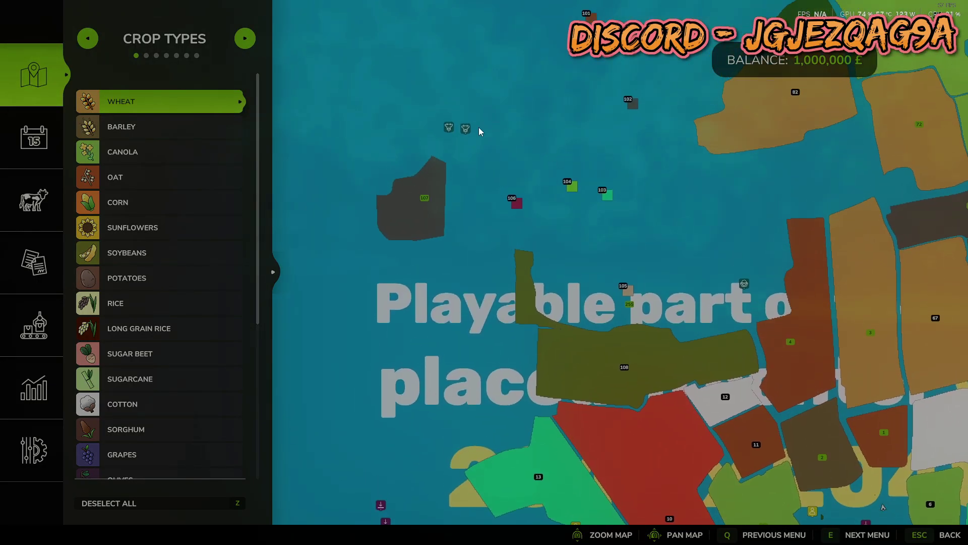
pyautogui.click(464, 130)
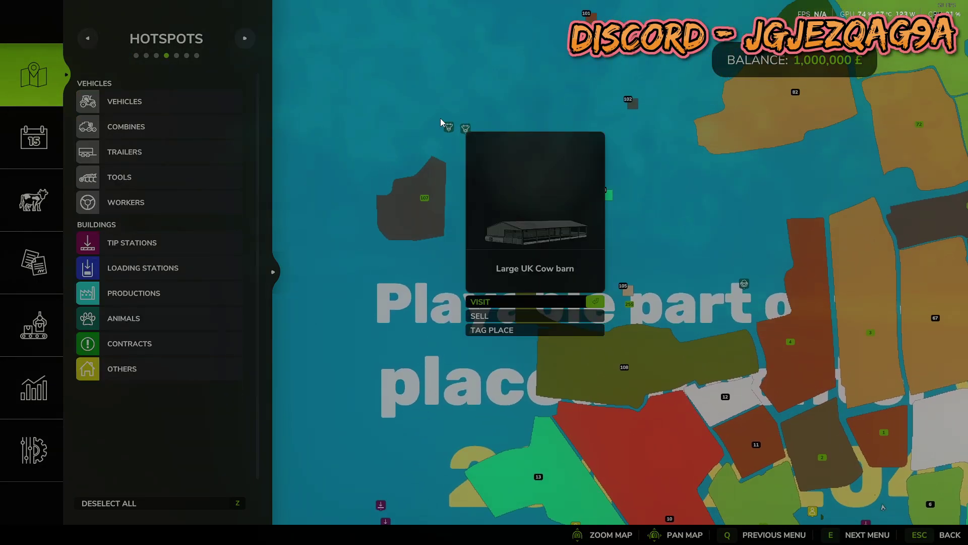
pyautogui.click(480, 302)
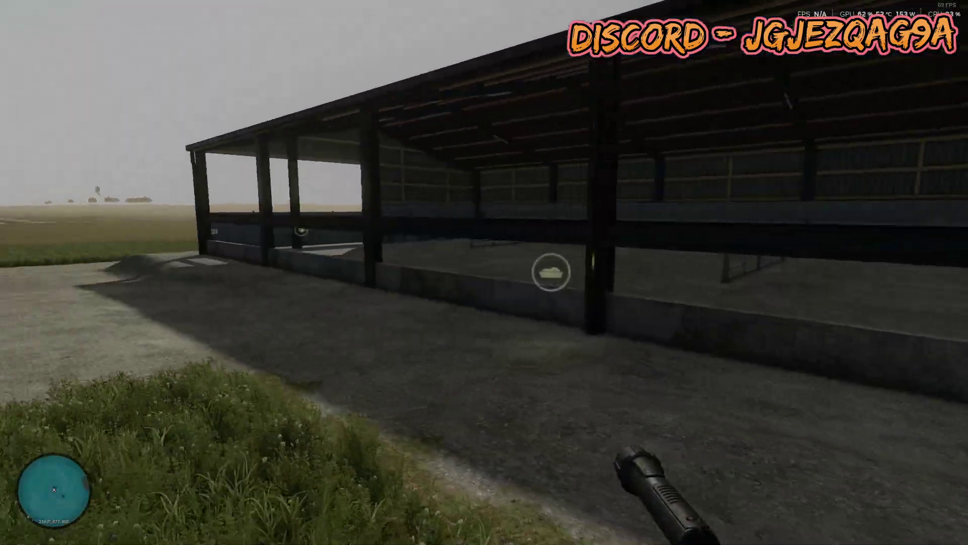
# Walk through the gate into the Large UK Cow Barn and bring up its animal purchase menu
pyautogui.press('w')
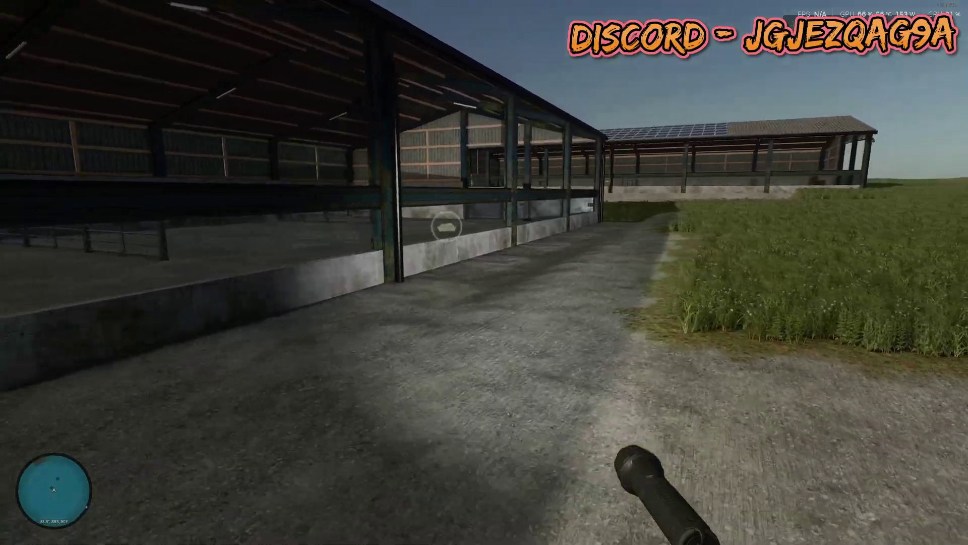
pyautogui.press('w')
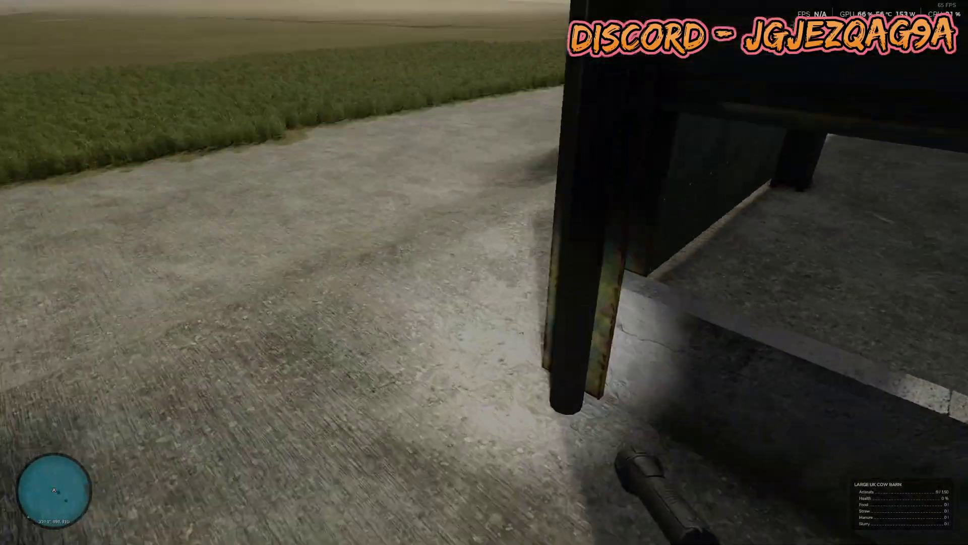
pyautogui.press('w')
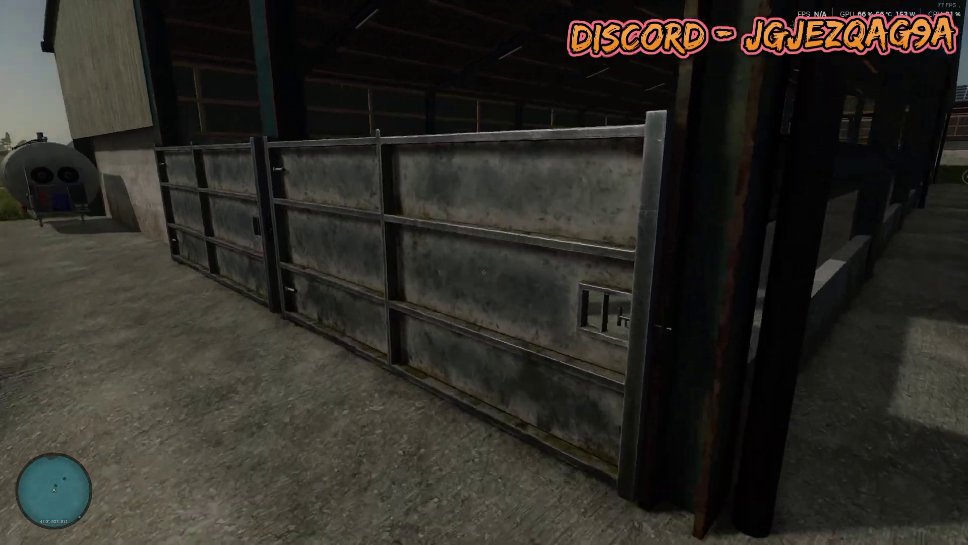
pyautogui.press('w')
pyautogui.press('f')
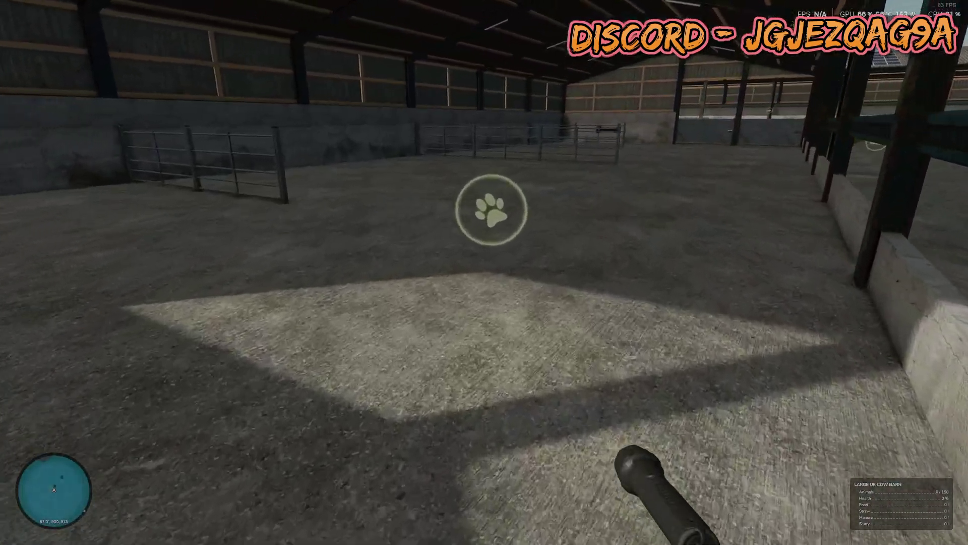
pyautogui.press('w')
pyautogui.press('r')
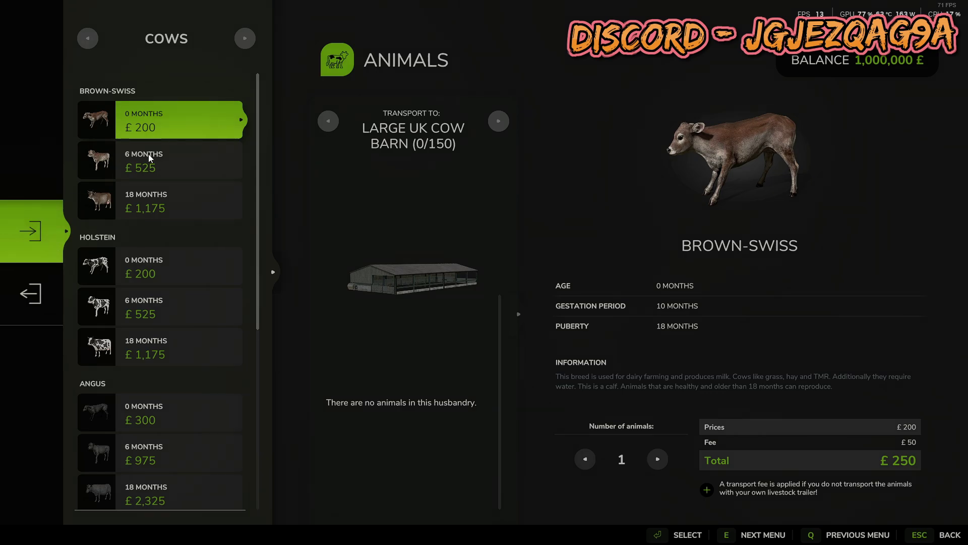
pyautogui.scroll(-5, 177, 323)
# Buy 20 Limousin calves aged 0 months
pyautogui.click(173, 252)
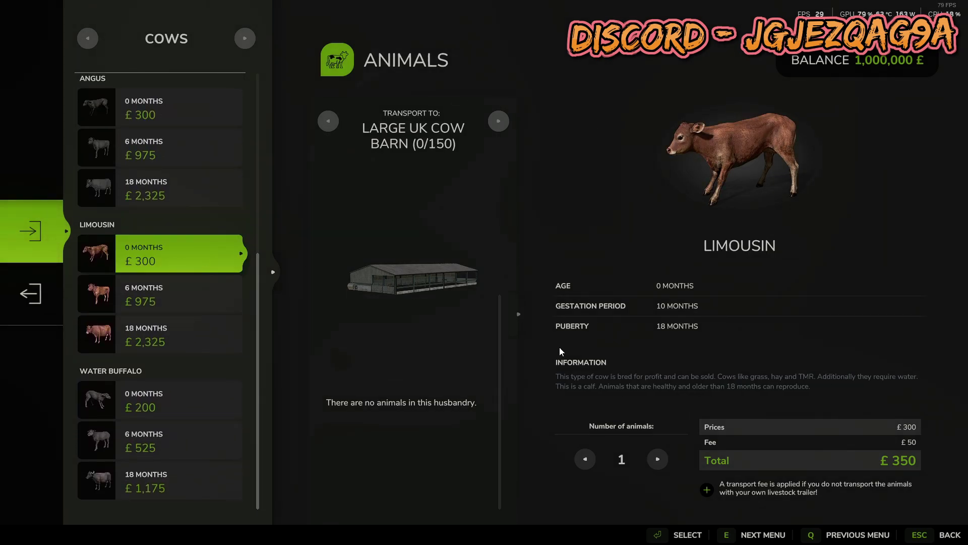
pyautogui.click(658, 458)
pyautogui.click(658, 458)
pyautogui.click(658, 458)
pyautogui.click(658, 457)
pyautogui.click(658, 457)
pyautogui.click(658, 458)
pyautogui.click(658, 457)
pyautogui.click(658, 458)
pyautogui.moveTo(658, 458); pyautogui.dragTo(655, 458)
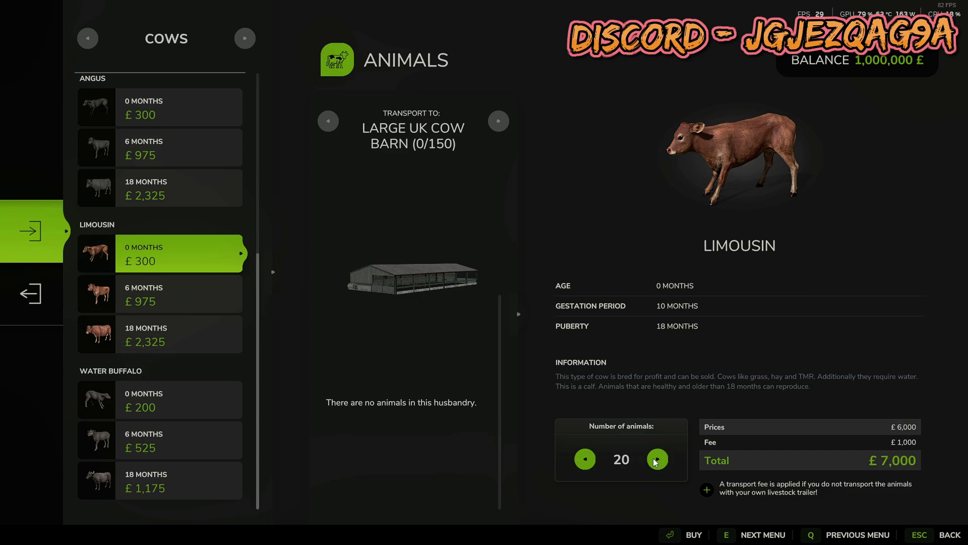
pyautogui.press('Return')
pyautogui.press('Return')
pyautogui.click(629, 314)
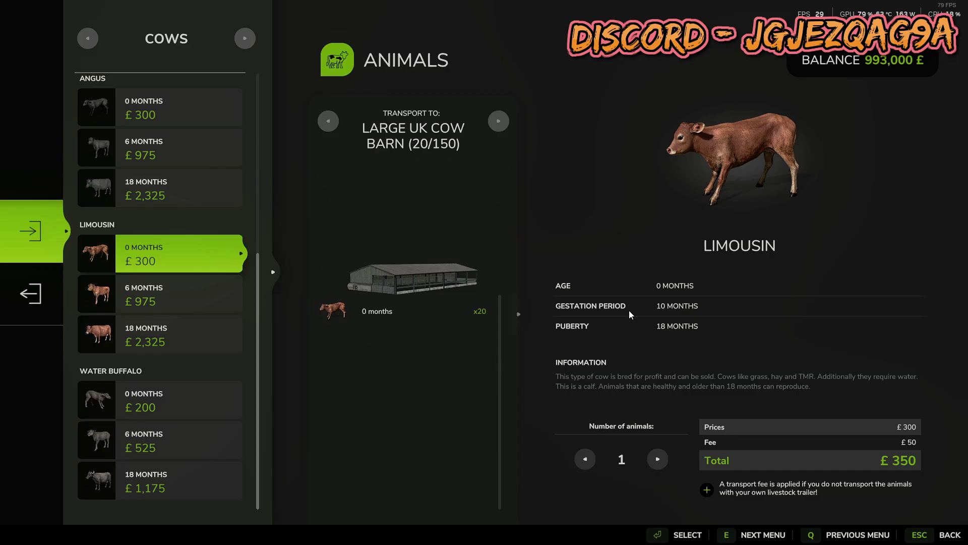
# Buy 130 adult 18-month Limousin cows to fill the barn to 150/150
pyautogui.click(194, 349)
pyautogui.click(658, 458)
pyautogui.click(658, 458)
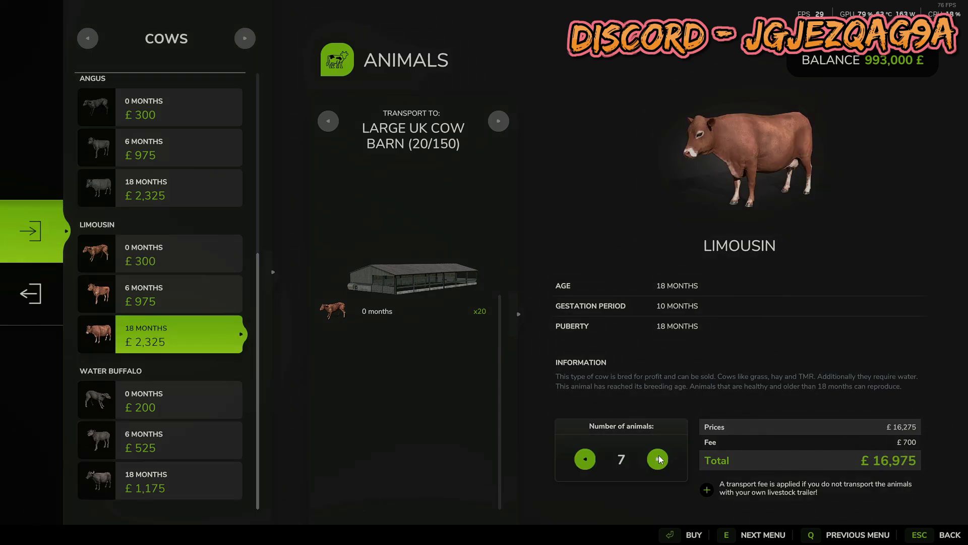
pyautogui.click(591, 459)
pyautogui.click(591, 459)
pyautogui.click(591, 459)
pyautogui.click(591, 459)
pyautogui.press('Return')
pyautogui.press('Return')
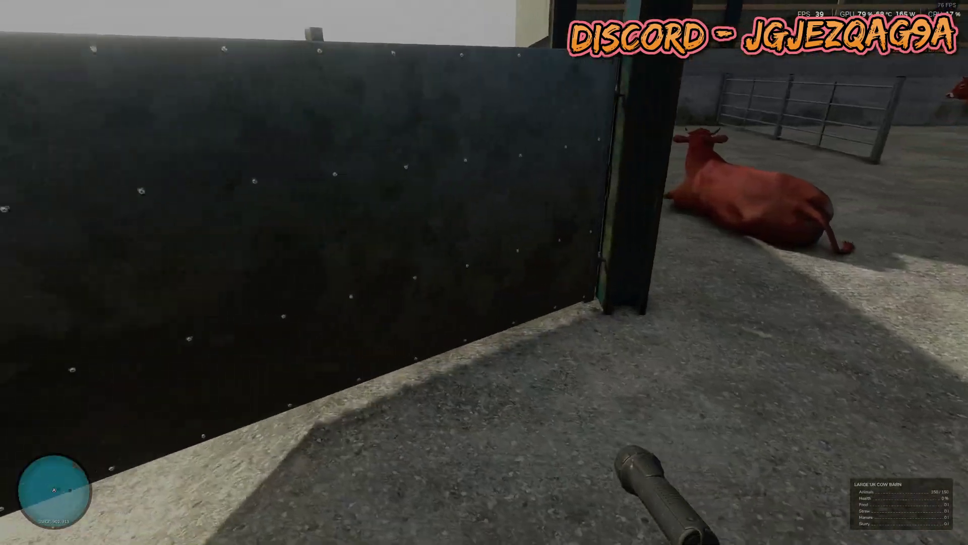
# Back away from the Limousin barn gate and walk along its wall past the cows
pyautogui.press('s')
pyautogui.press('w')
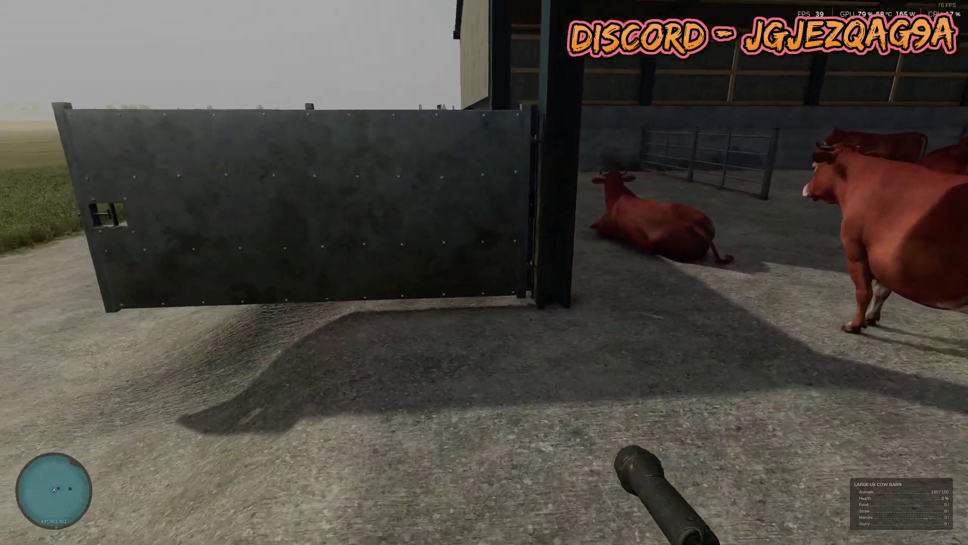
pyautogui.press('w')
pyautogui.press('w')
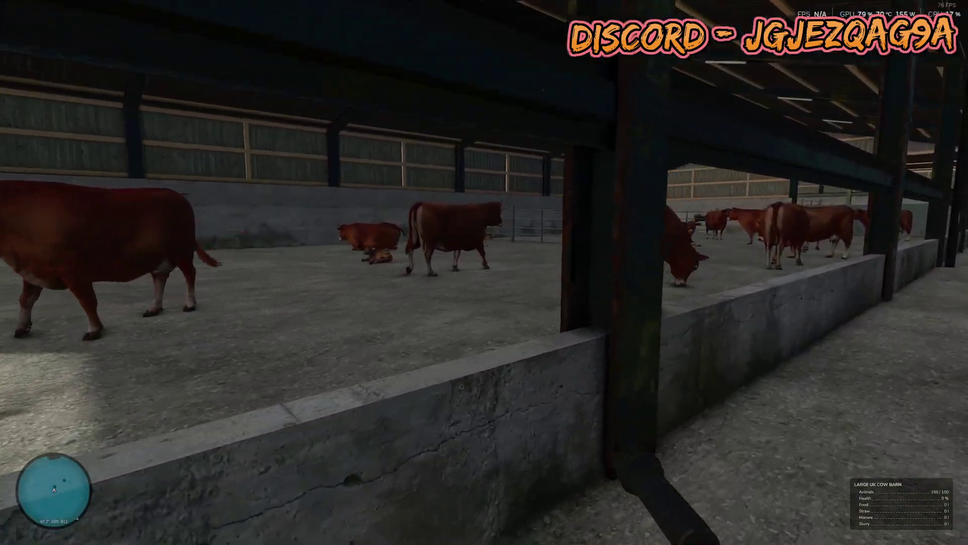
pyautogui.press('d')
pyautogui.press('w')
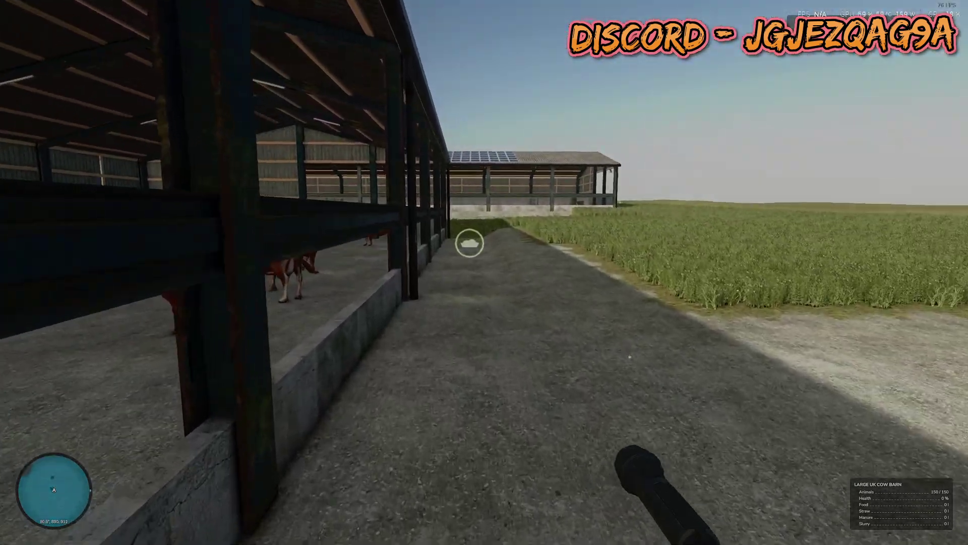
# Follow the gravel path to the second cow barn, enter it, and bring up its animal shop
pyautogui.press('w')
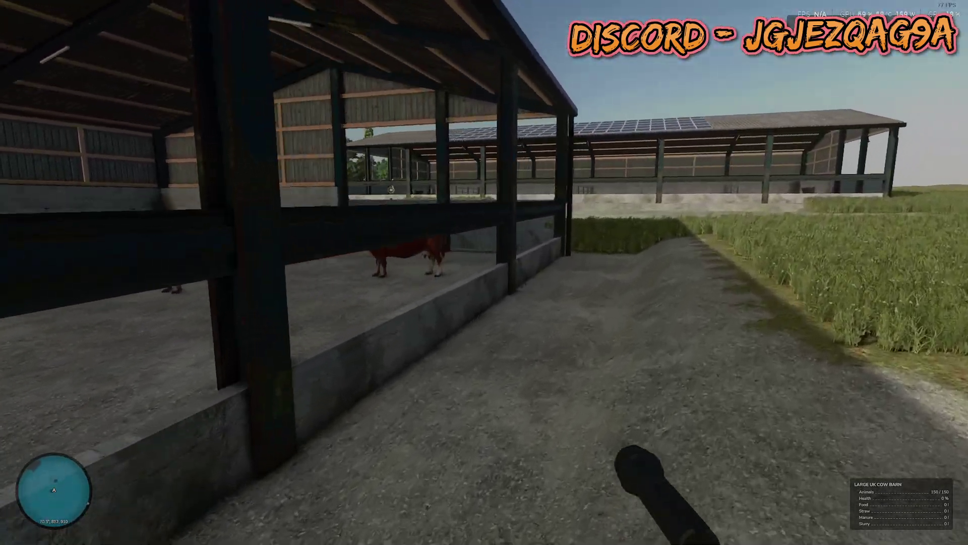
pyautogui.press('w')
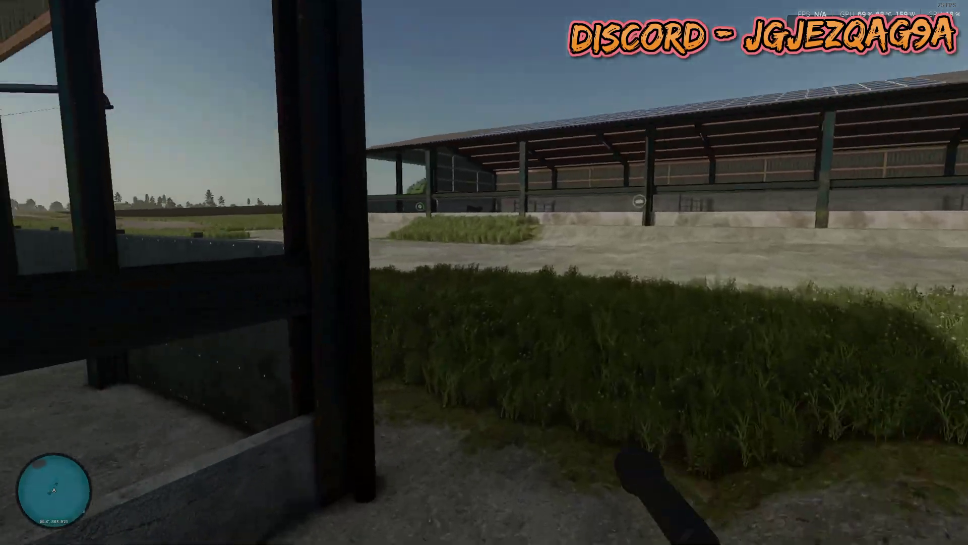
pyautogui.press('w')
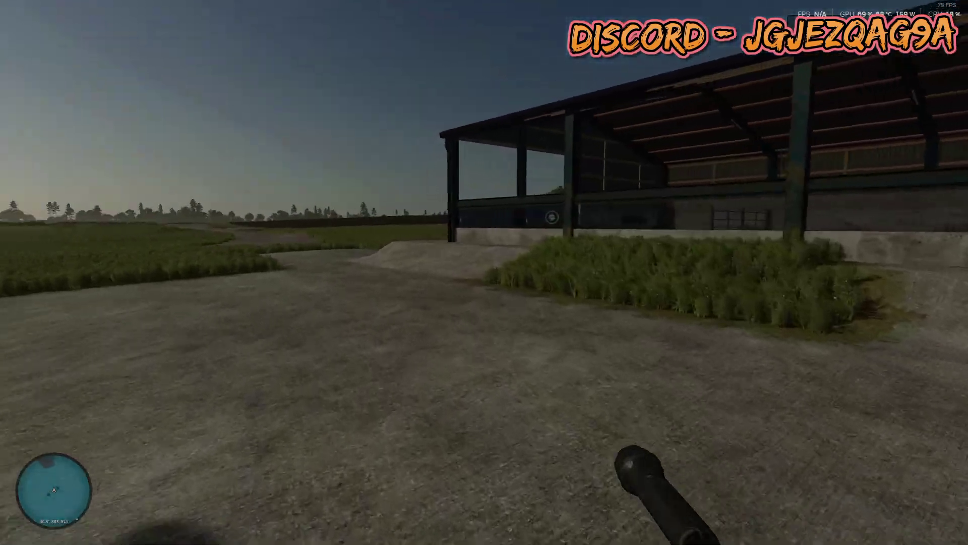
pyautogui.press('w')
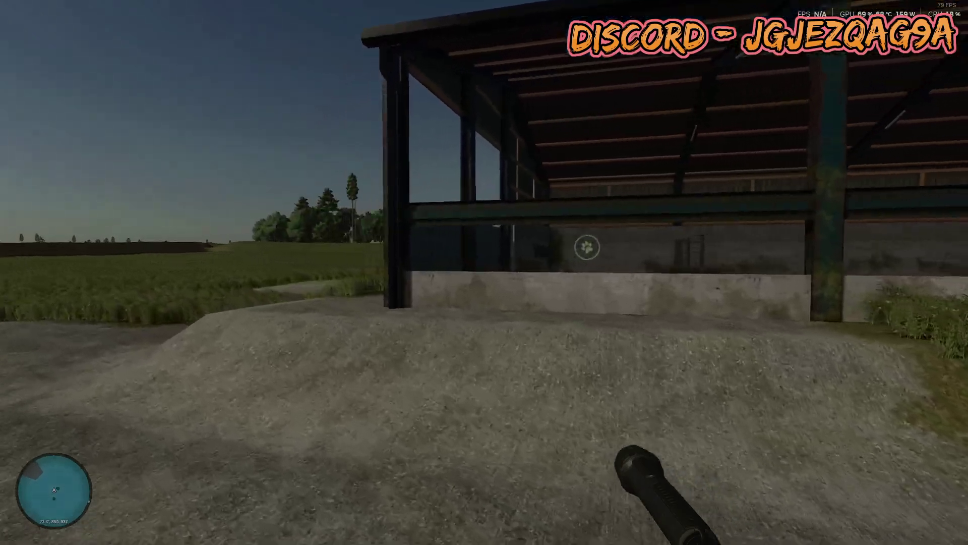
pyautogui.press('w')
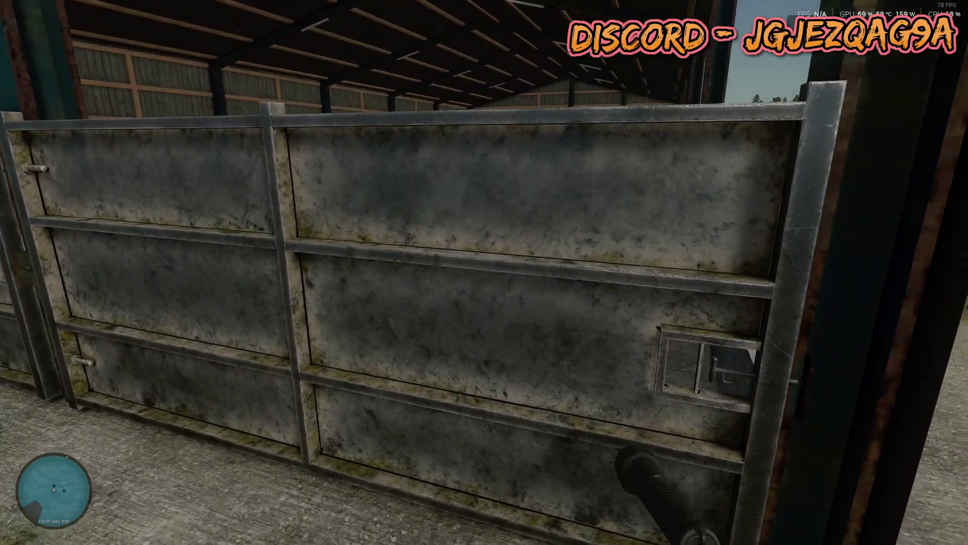
pyautogui.press('w')
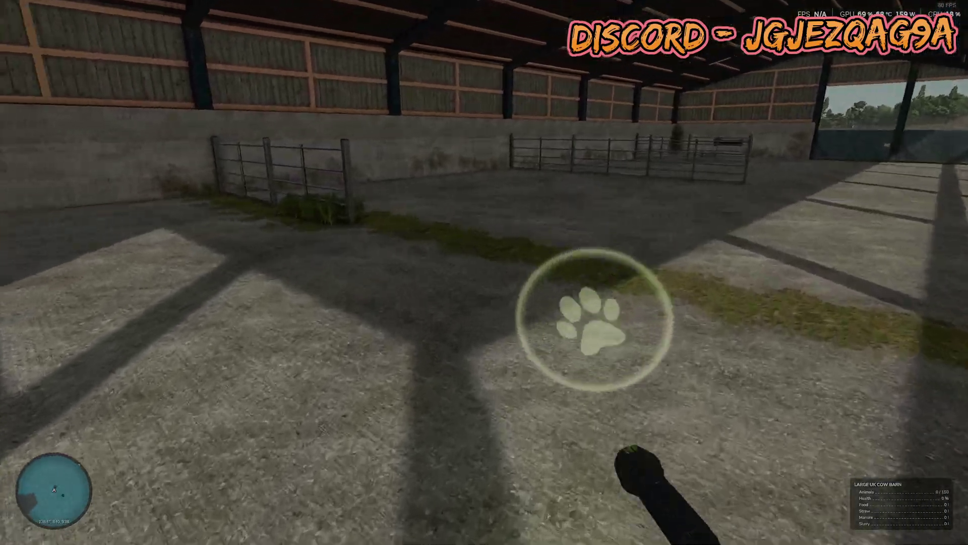
pyautogui.press('r')
pyautogui.scroll(-3, 148, 295)
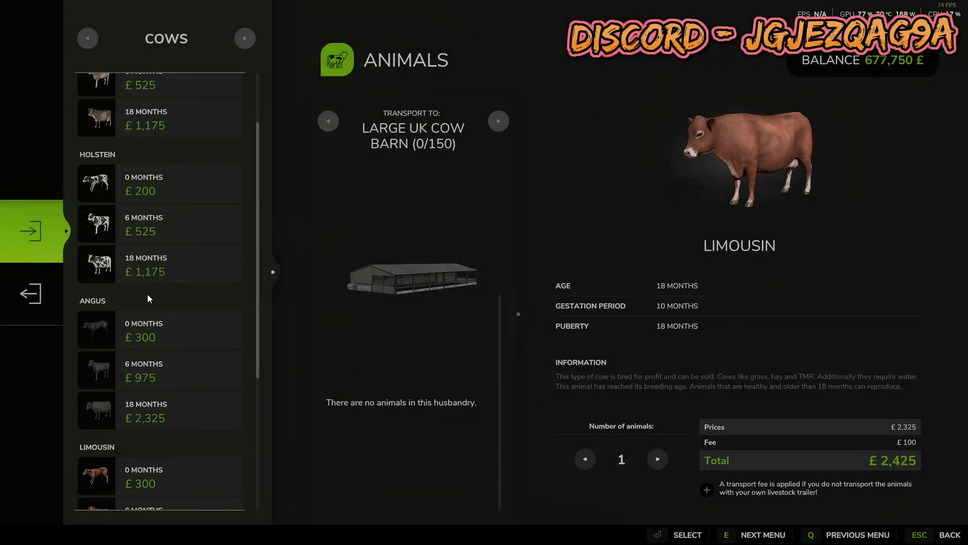
# Buy 20 Holstein calves aged 0 months
pyautogui.click(171, 183)
pyautogui.click(657, 459)
pyautogui.click(657, 458)
pyautogui.click(657, 459)
pyautogui.click(657, 459)
pyautogui.click(657, 458)
pyautogui.click(658, 459)
pyautogui.click(658, 459)
pyautogui.click(658, 459)
pyautogui.click(658, 459)
pyautogui.click(658, 459)
pyautogui.click(657, 459)
pyautogui.click(658, 459)
pyautogui.press('Return')
pyautogui.press('Return')
pyautogui.press('Return')
# Buy 130 adult 18-month Holstein cows to reach 150/150, then close the shop
pyautogui.press('Down')
pyautogui.press('Down')
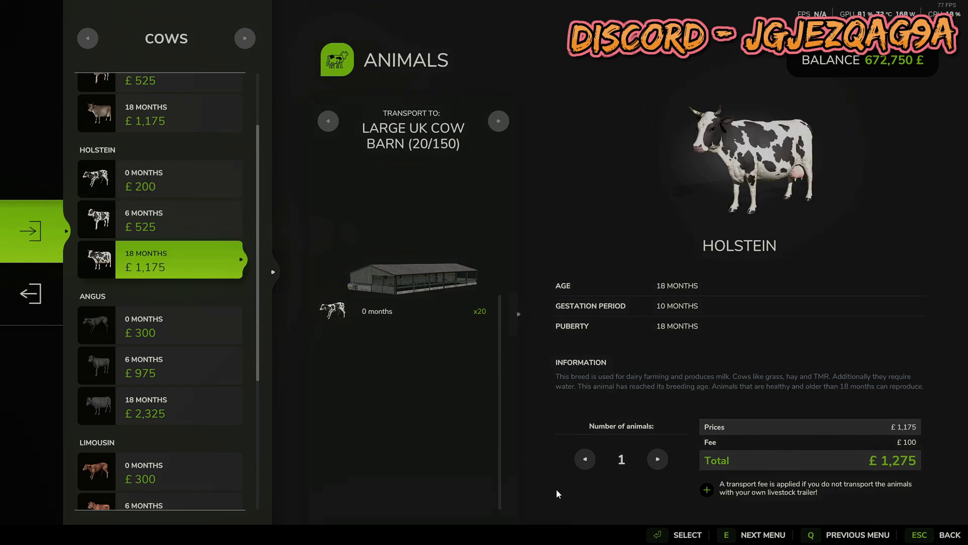
pyautogui.click(591, 456)
pyautogui.press('Return')
pyautogui.press('Return')
pyautogui.press('Return')
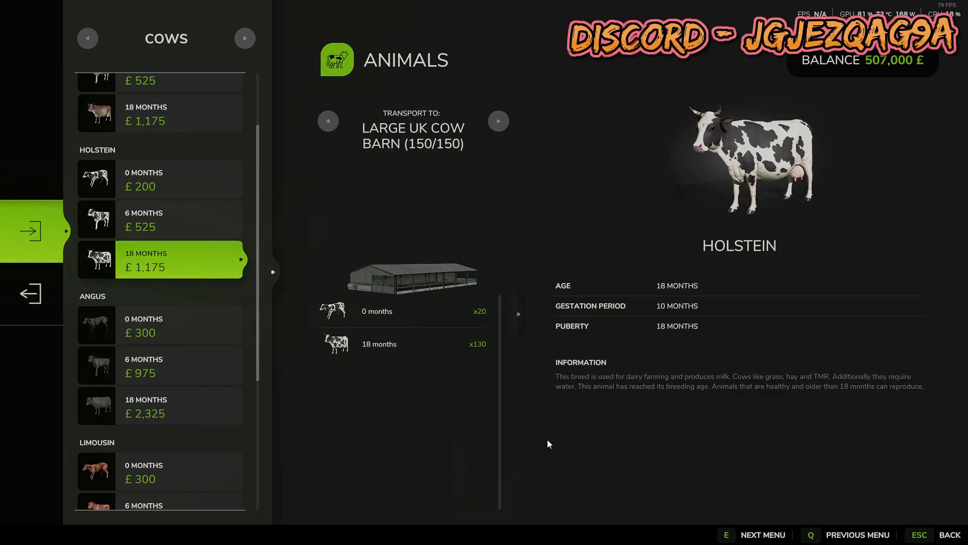
pyautogui.press('Escape')
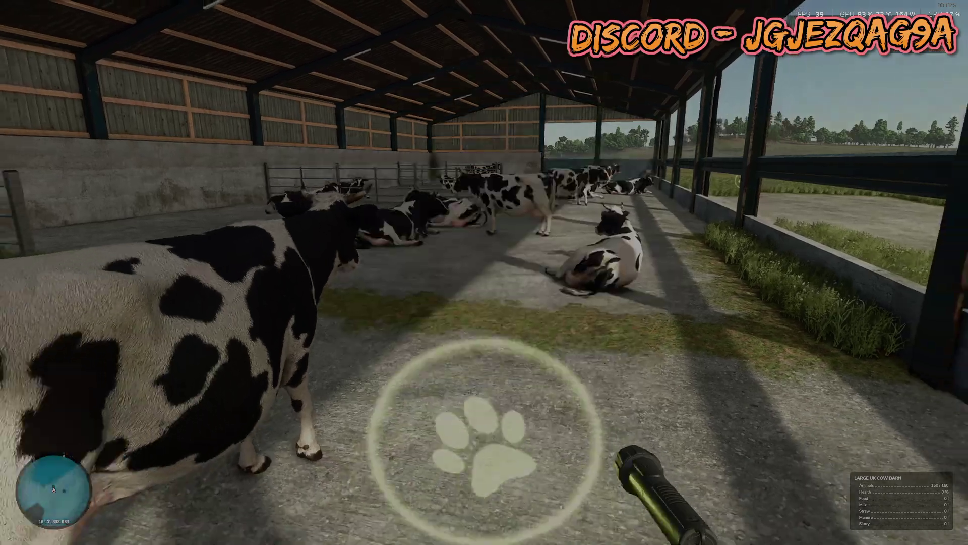
pyautogui.press('s')
pyautogui.press('w')
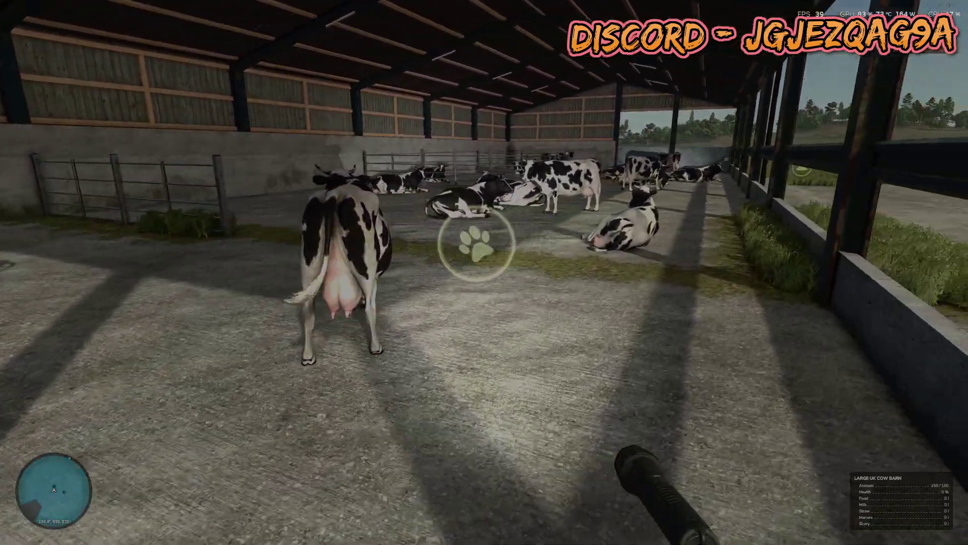
pyautogui.press('s')
pyautogui.press('d')
pyautogui.press('w')
pyautogui.press('w')
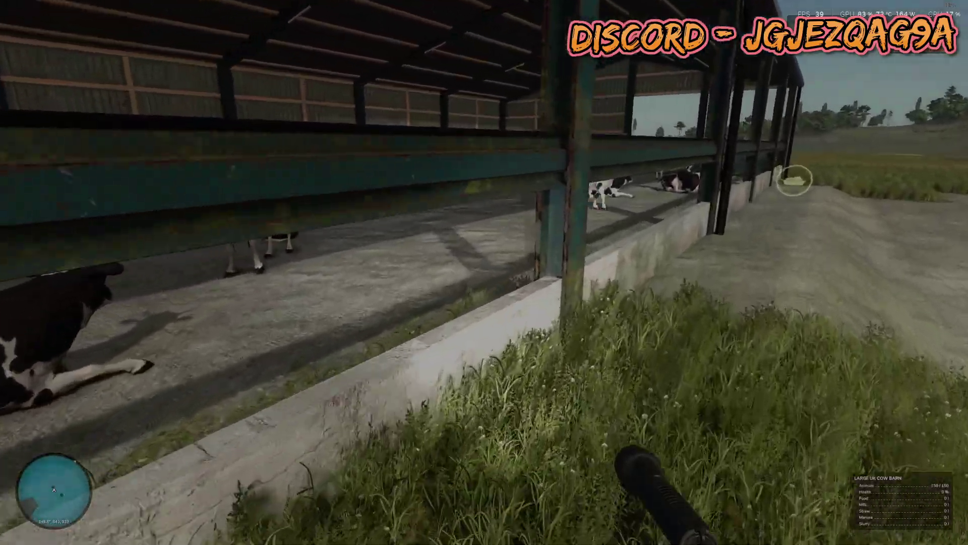
pyautogui.press('w')
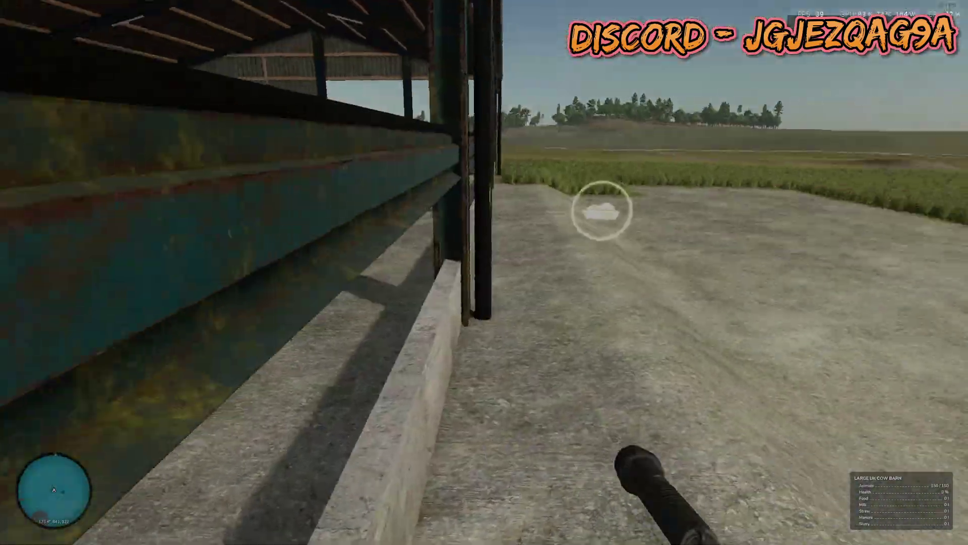
pyautogui.press('w')
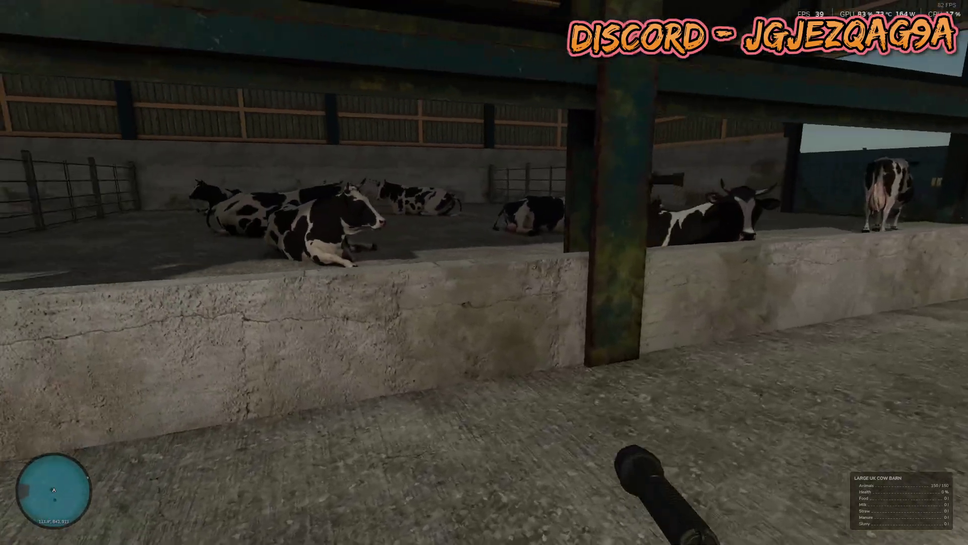
pyautogui.press('w')
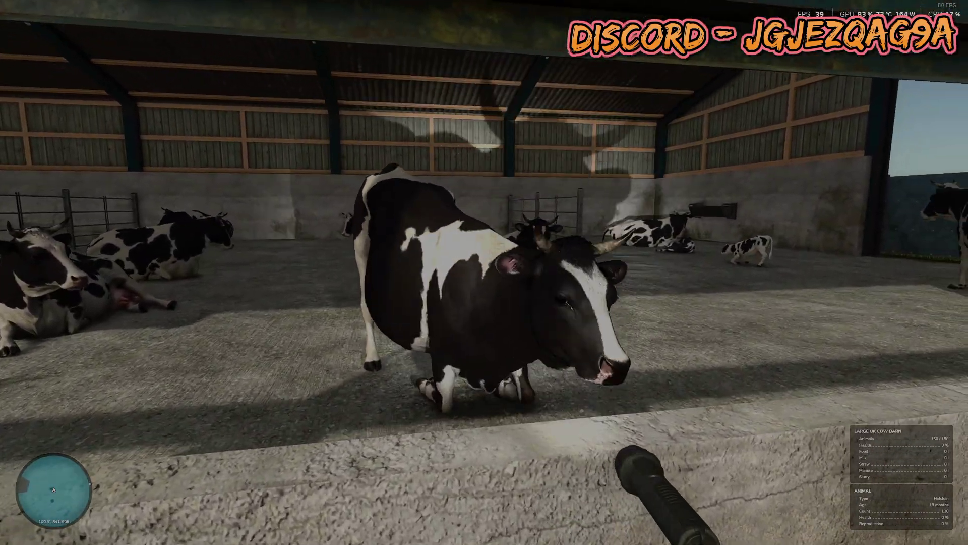
pyautogui.press('w')
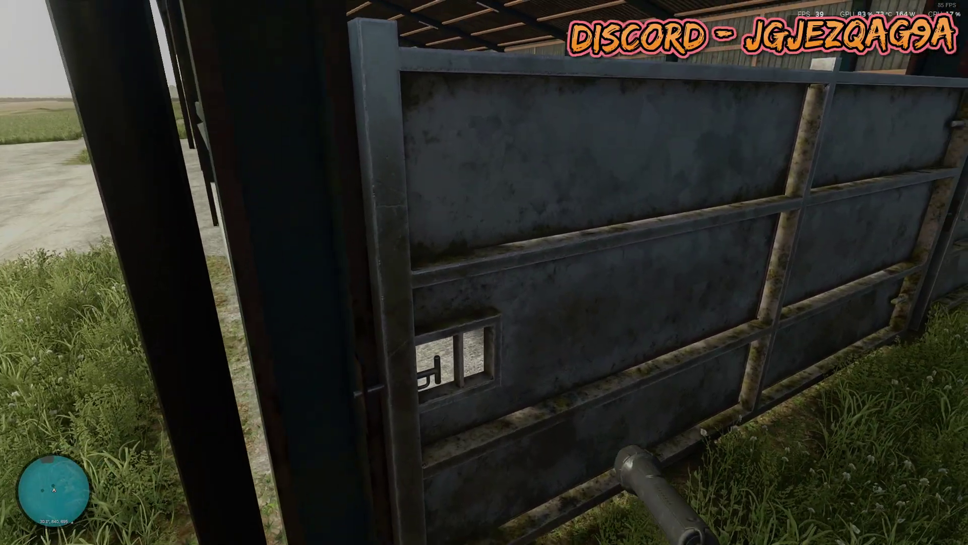
pyautogui.press('a')
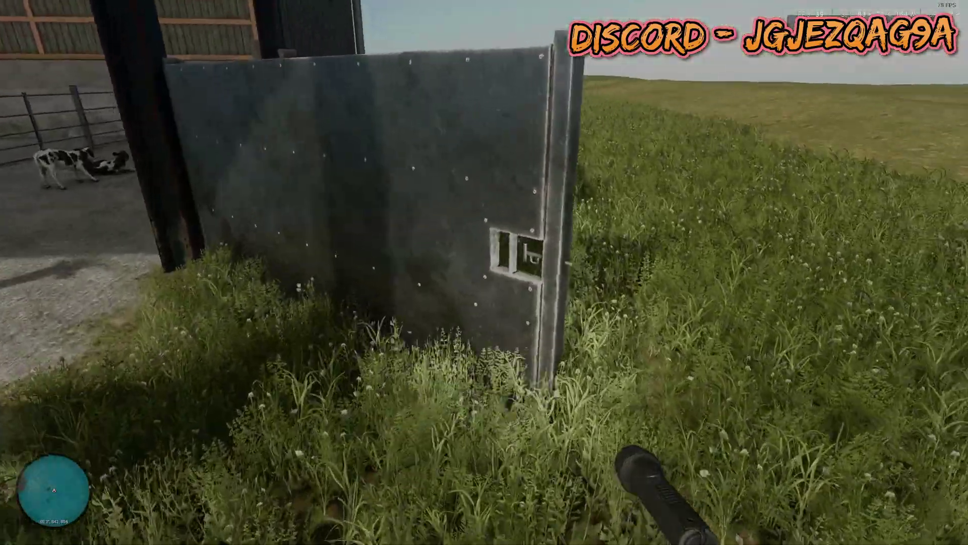
pyautogui.press('s')
pyautogui.press('w')
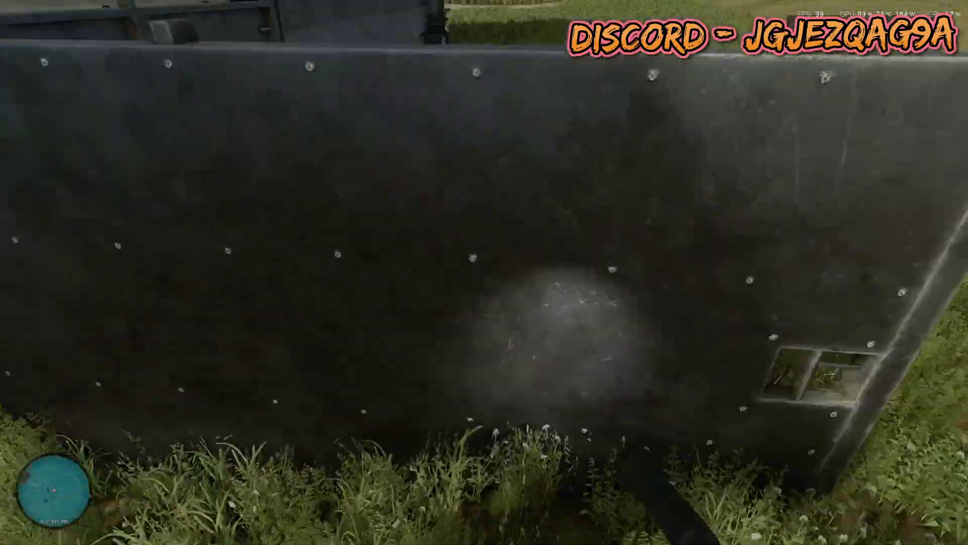